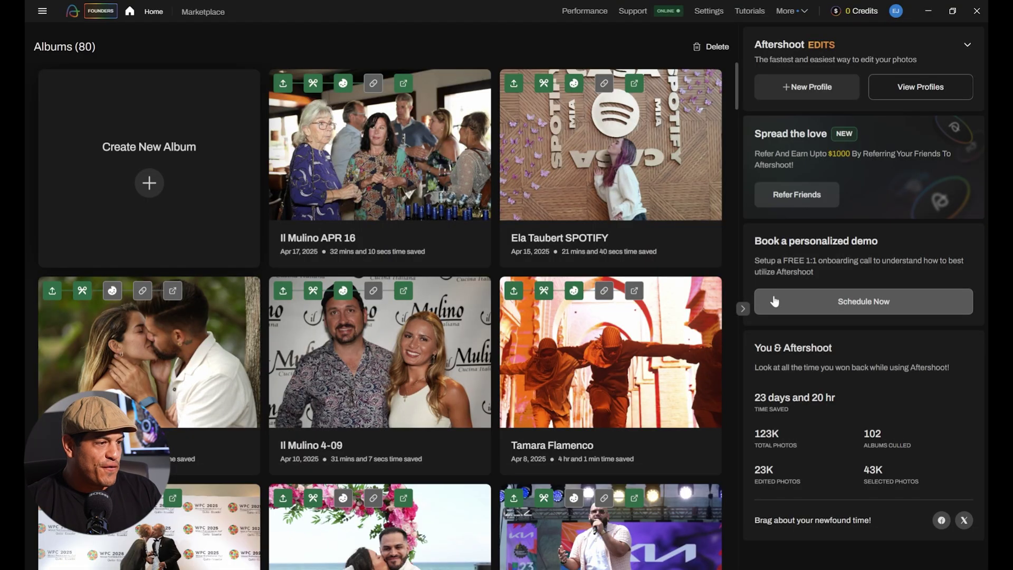
Step: Create a new album and rename it 'Retouch video'
left_click(148, 183)
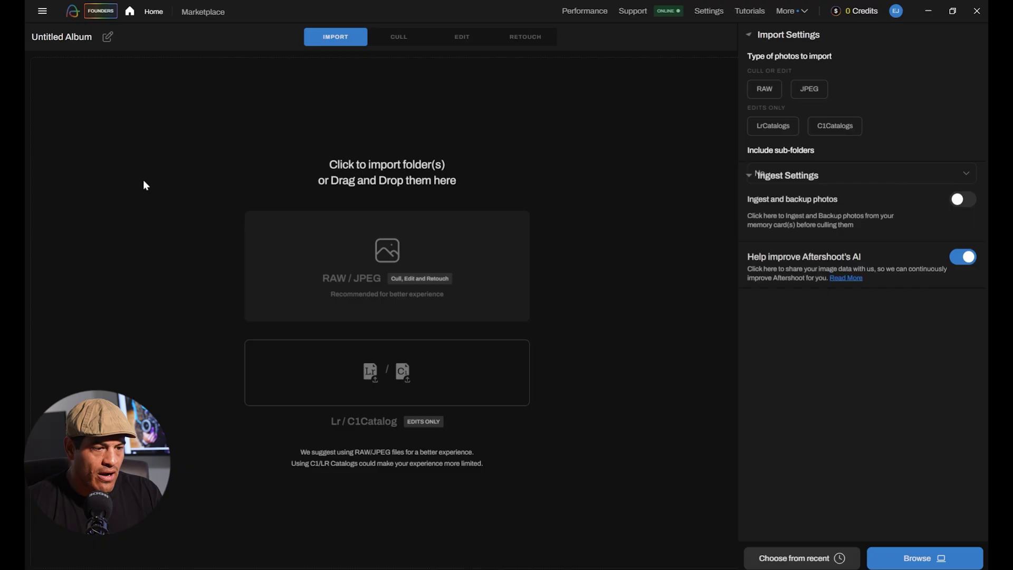
left_click(108, 35)
type("Retouch video")
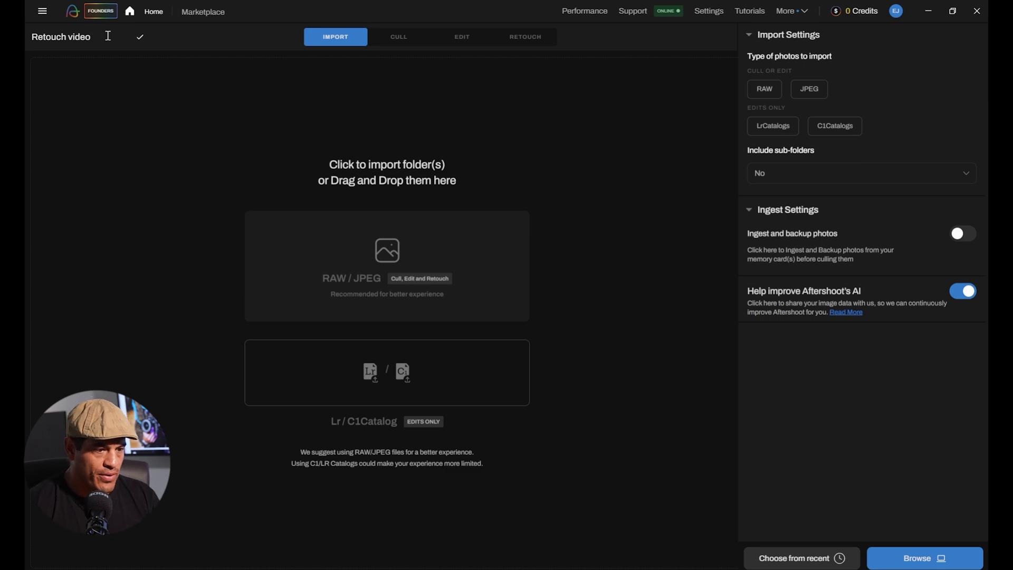
Step: Import the 50 photos from the Revelada folder as a Portrait & Headshots shoot
left_click(378, 256)
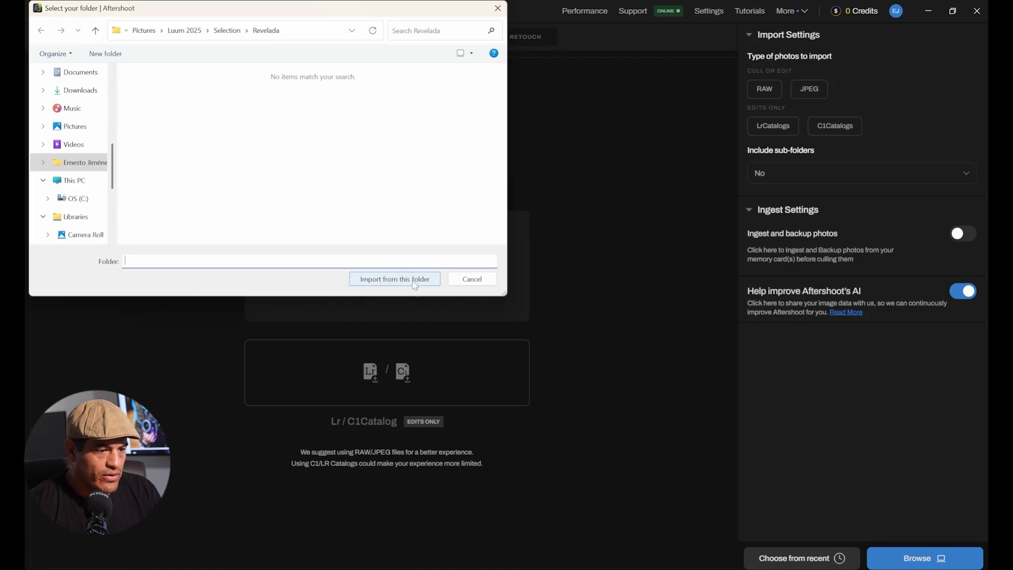
left_click(414, 285)
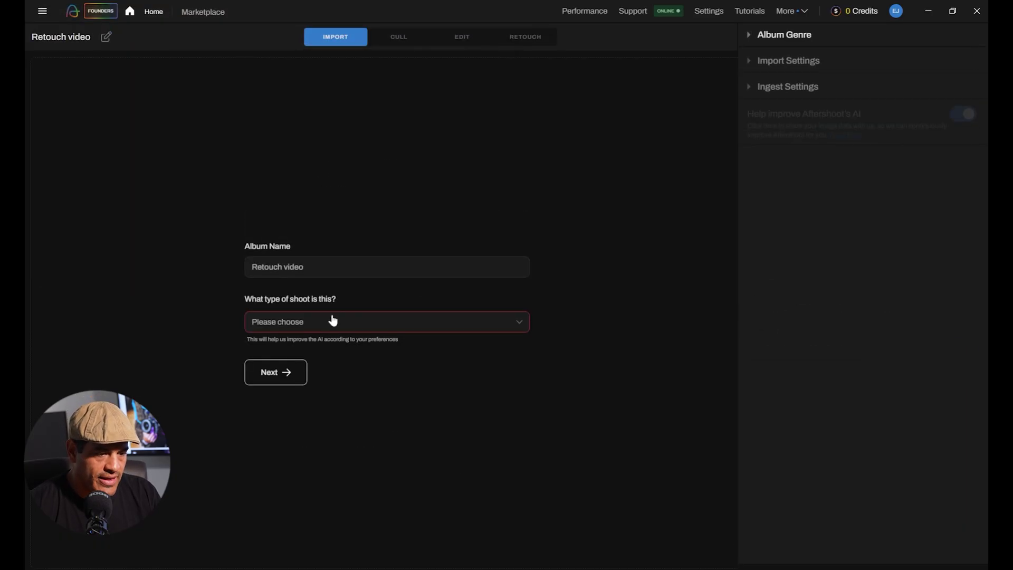
left_click(333, 320)
left_click(323, 402)
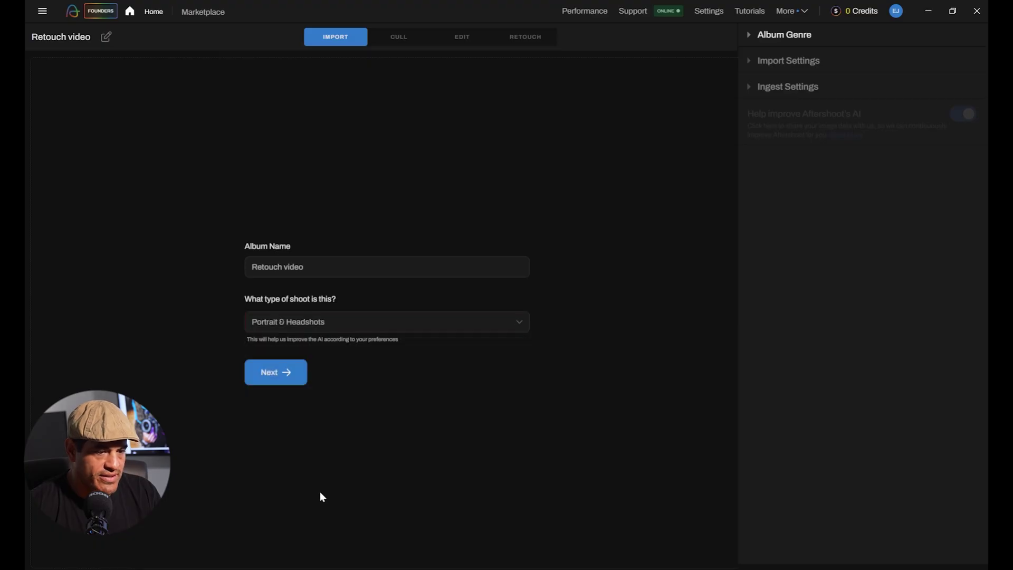
left_click(282, 369)
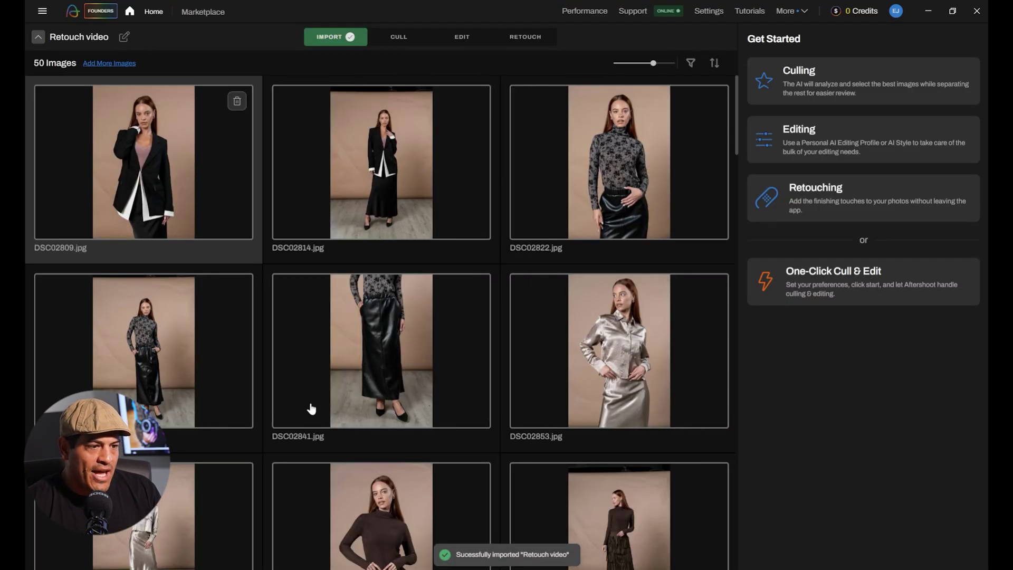
Step: Go through the Cull and Edit stages to Retouch and scroll the 50-image grid
left_click(396, 41)
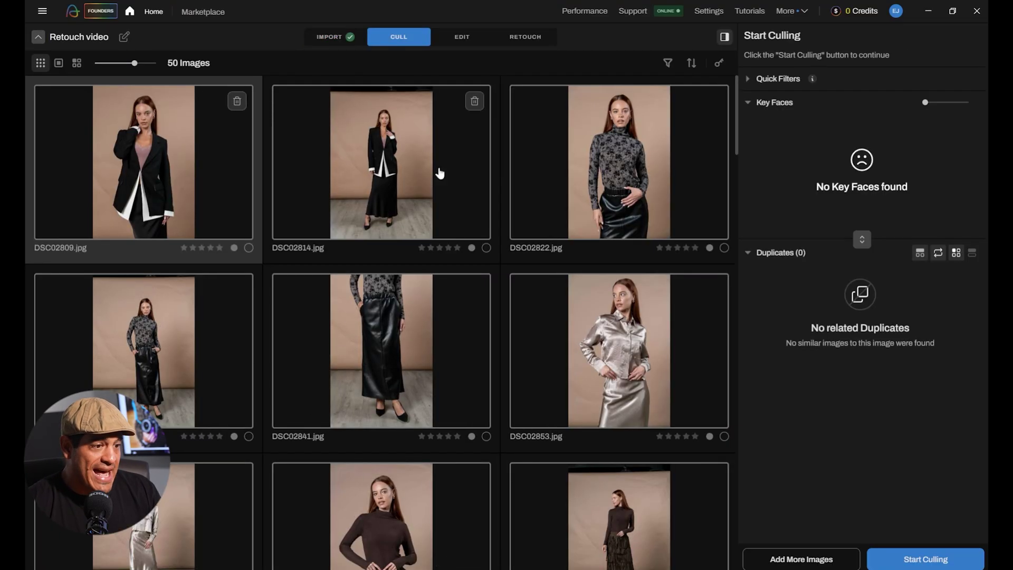
left_click(461, 42)
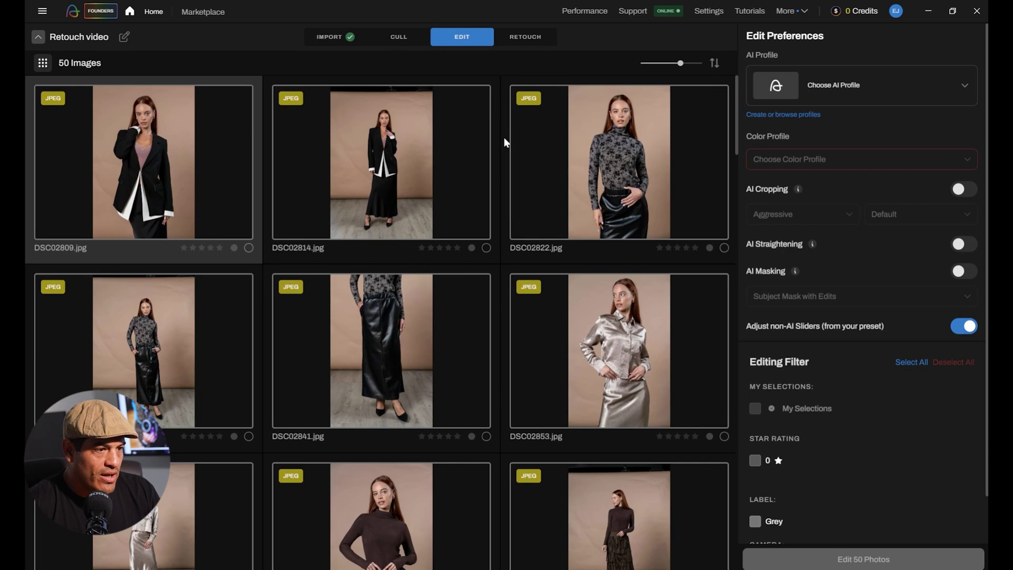
left_click(543, 40)
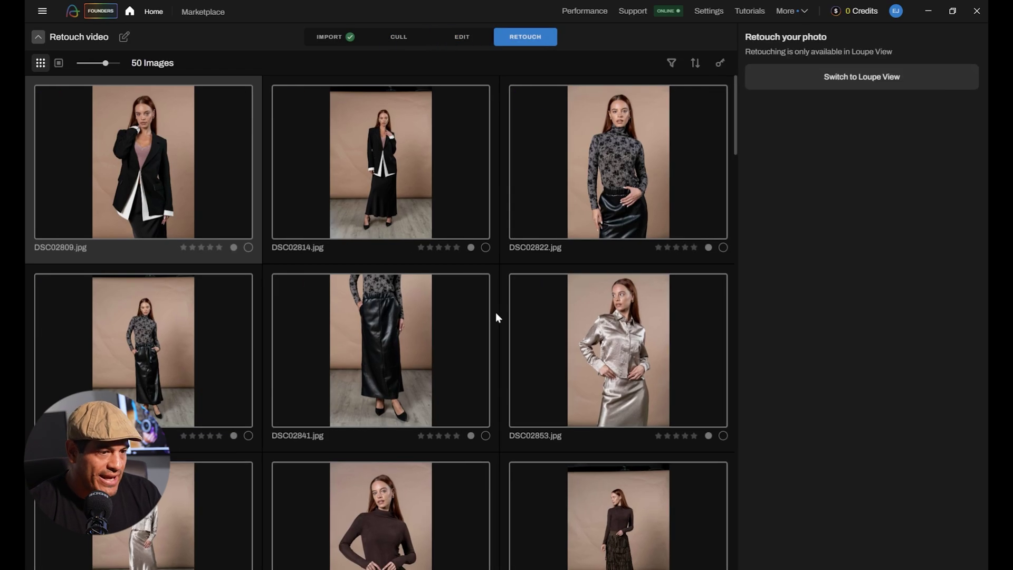
scroll(475, 246, "down", 8)
scroll(475, 248, "up", 8)
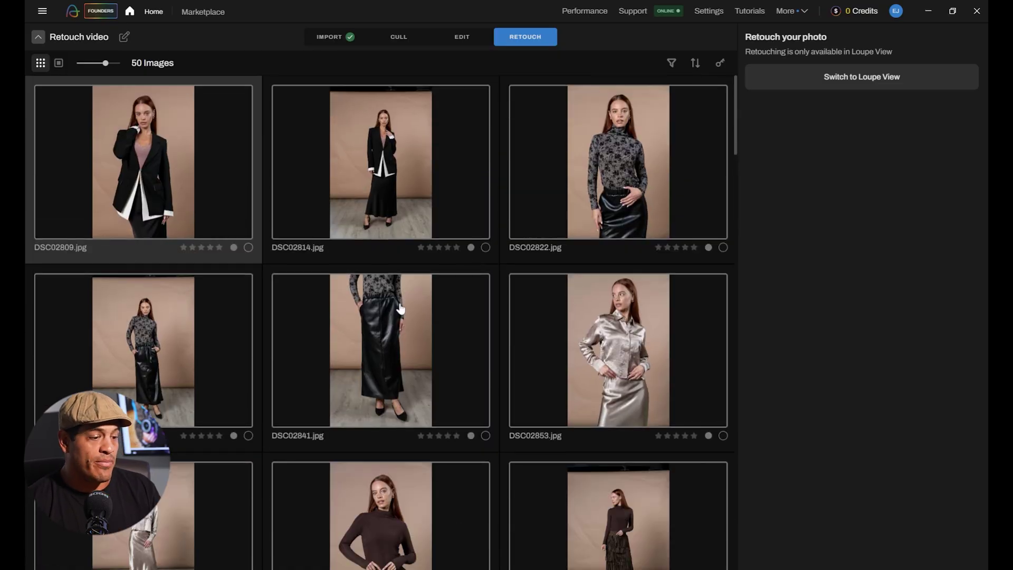
scroll(405, 302, "down", 8)
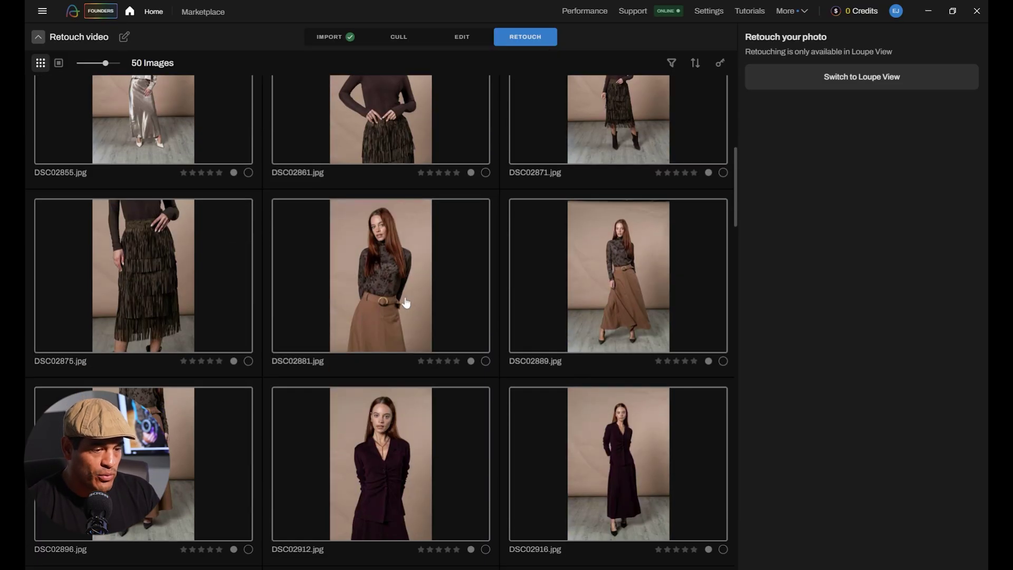
scroll(405, 301, "down", 4)
scroll(405, 301, "up", 8)
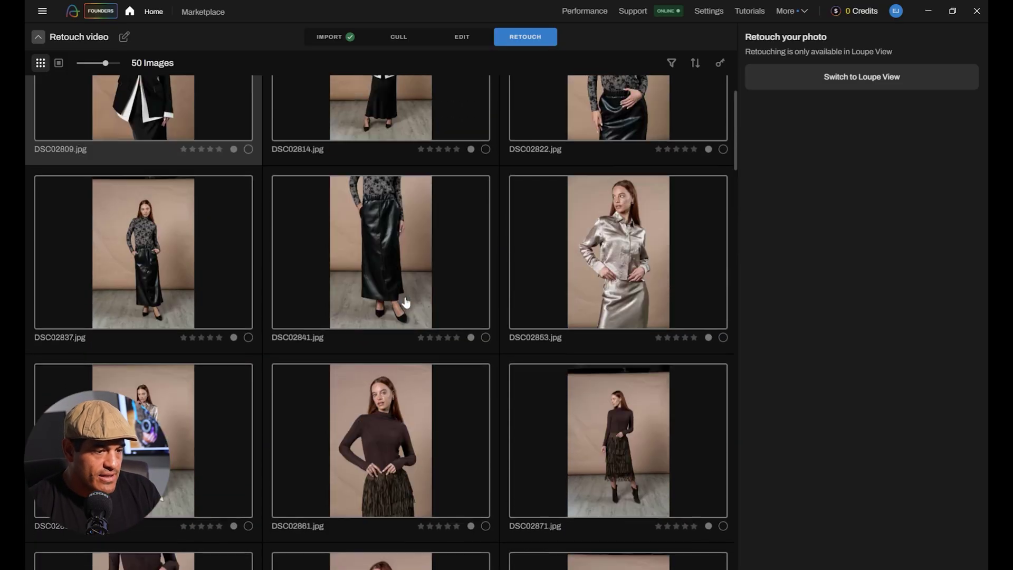
scroll(405, 302, "up", 2)
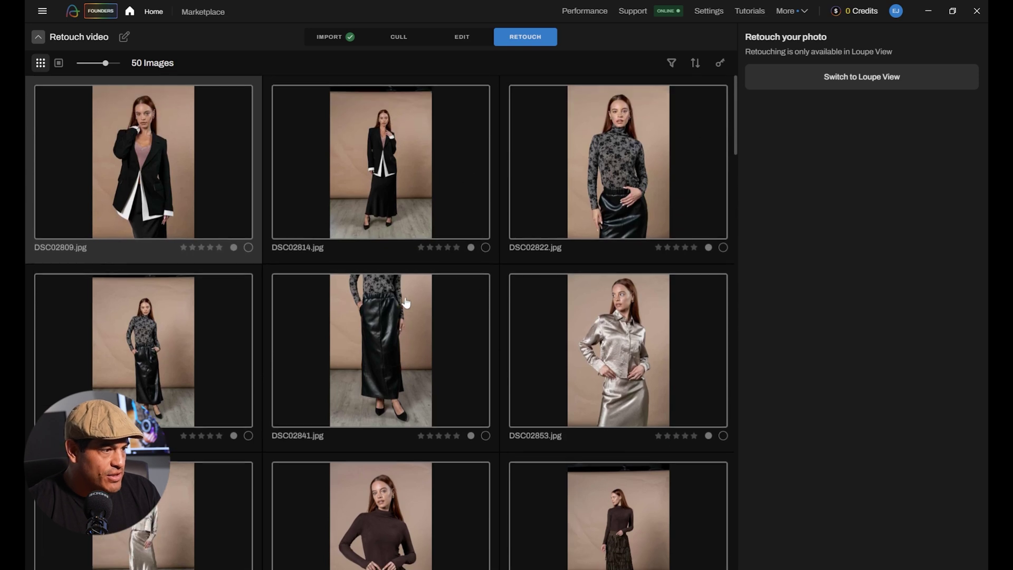
Step: Open DSC02809.jpg in loupe view and collapse the Blemish, Wrinkles, Teeth, Face, Glare and Hair sections
left_click(878, 82)
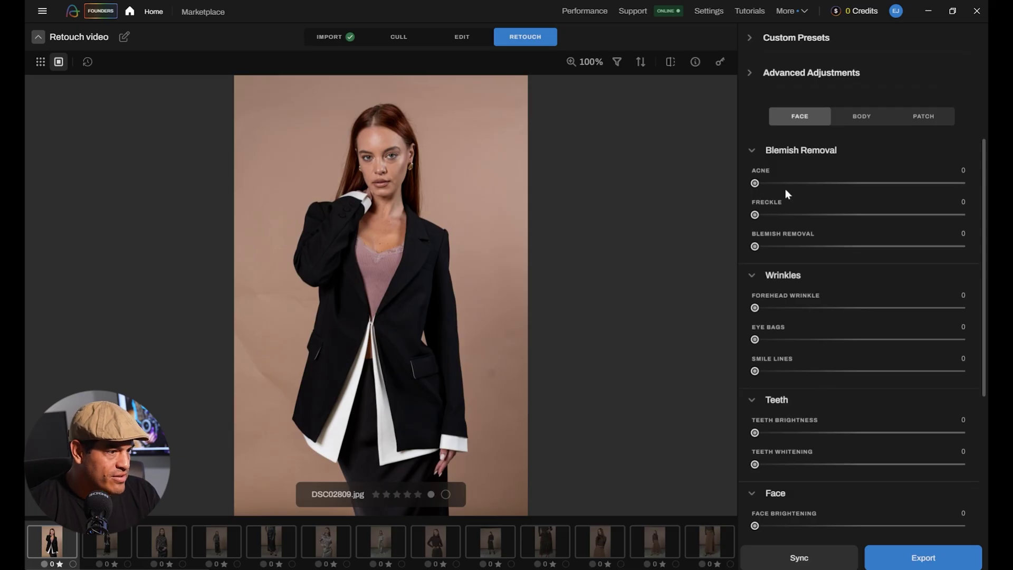
left_click(750, 149)
left_click(752, 173)
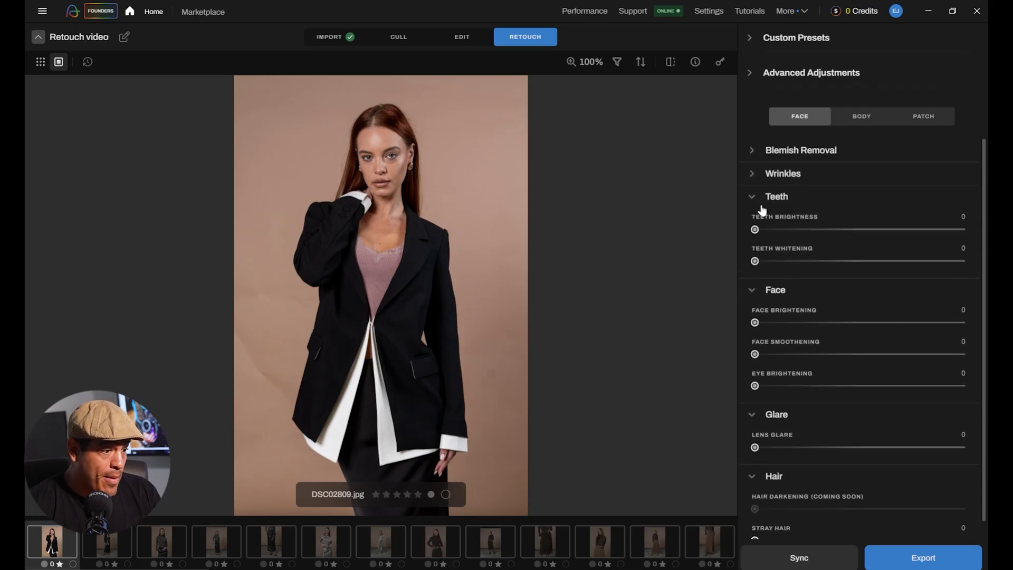
left_click(755, 198)
left_click(754, 222)
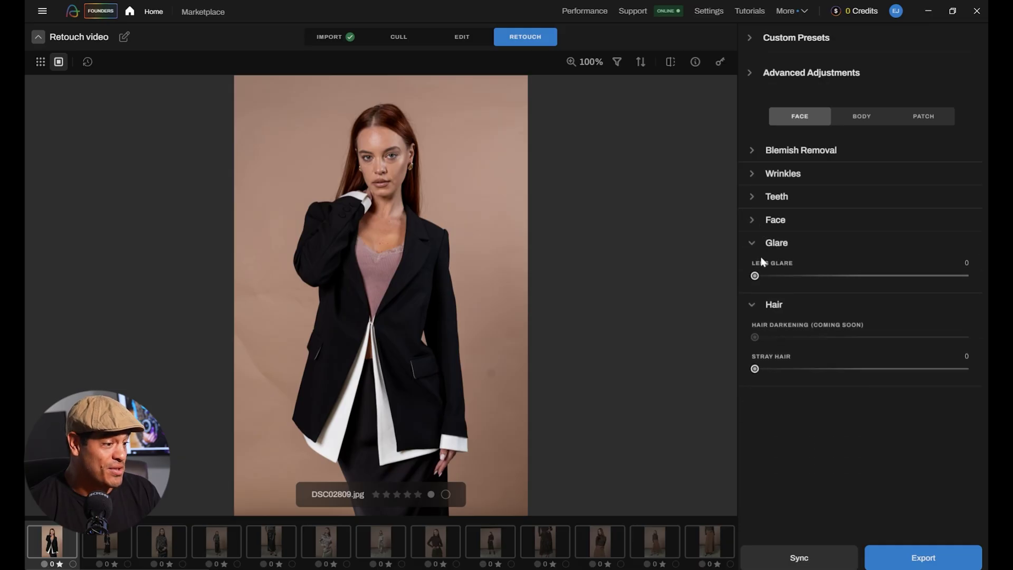
left_click(754, 243)
left_click(755, 269)
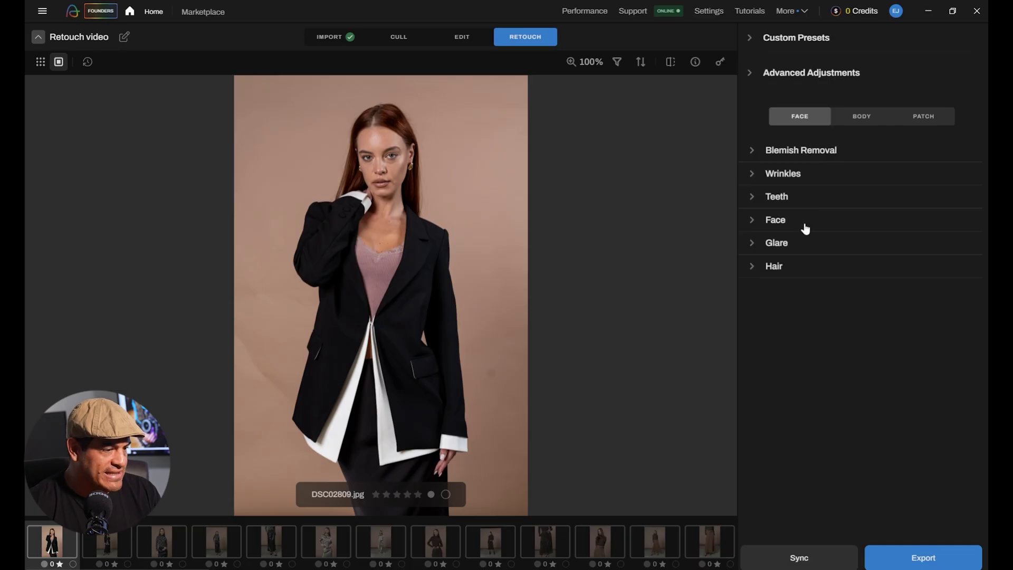
Step: Look over the Body and Patch adjustments, then go back to the Face adjustments
left_click(854, 122)
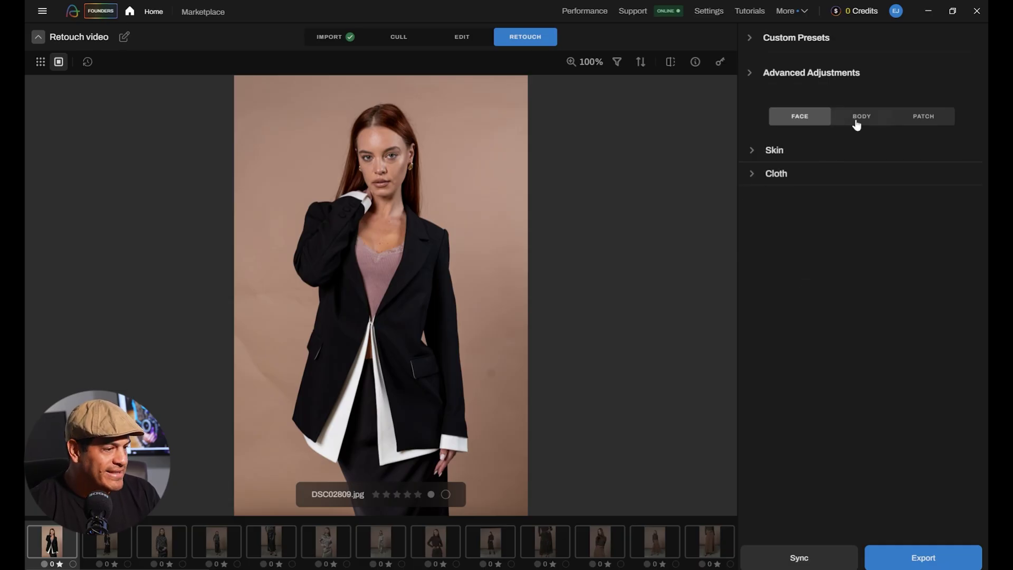
left_click(925, 120)
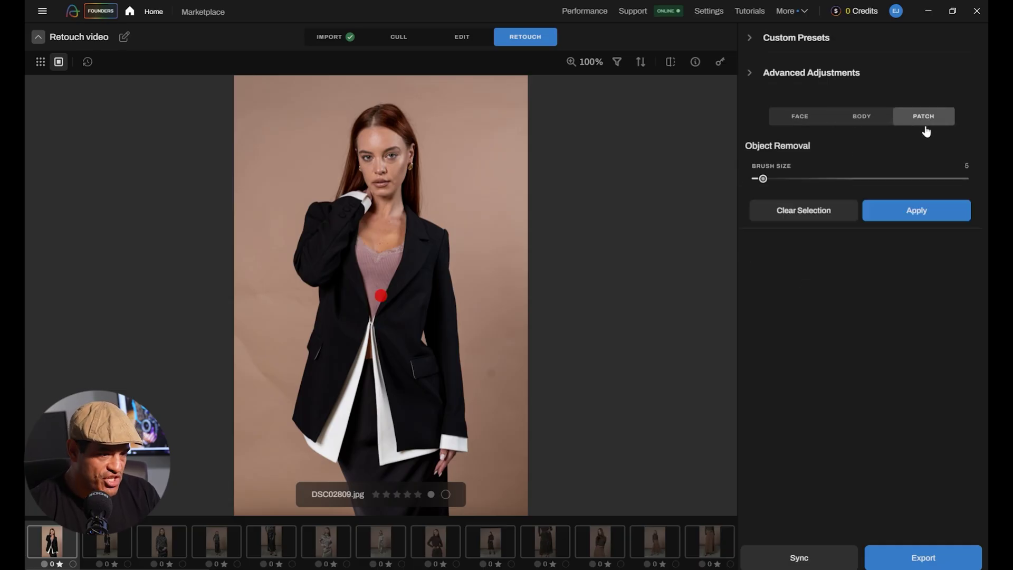
left_click(802, 120)
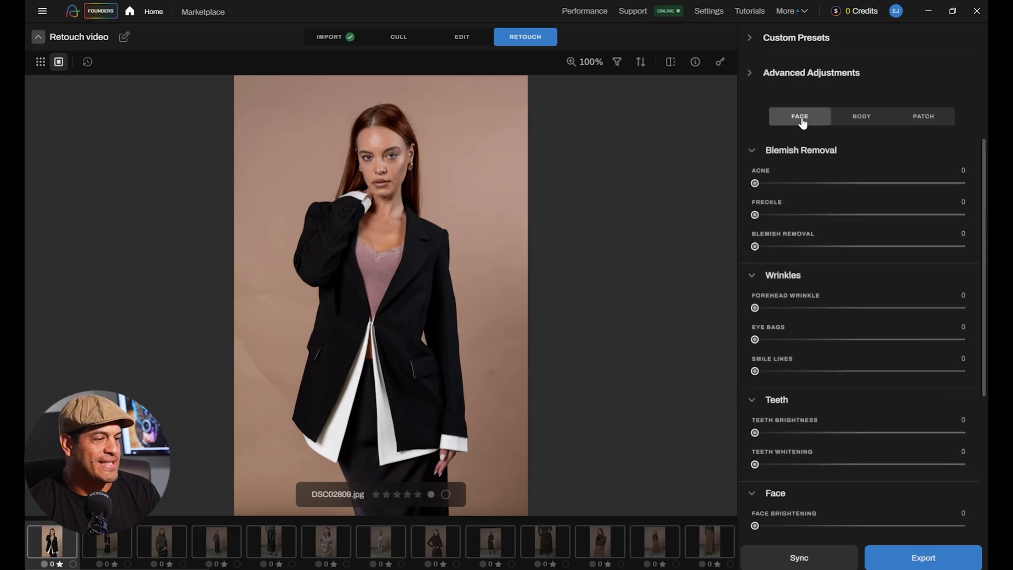
Step: Recentre the zoomed face and set Acne 63, Freckle about 65, Blemish Removal 68
scroll(376, 151, "up", 5)
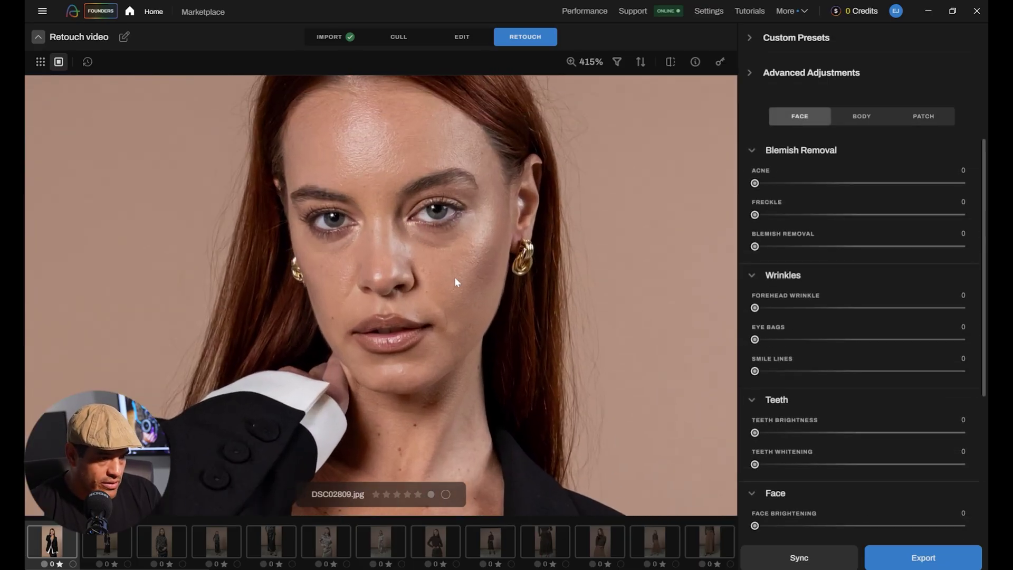
scroll(455, 276, "down", 3)
scroll(436, 206, "up", 4)
scroll(436, 206, "down", 1)
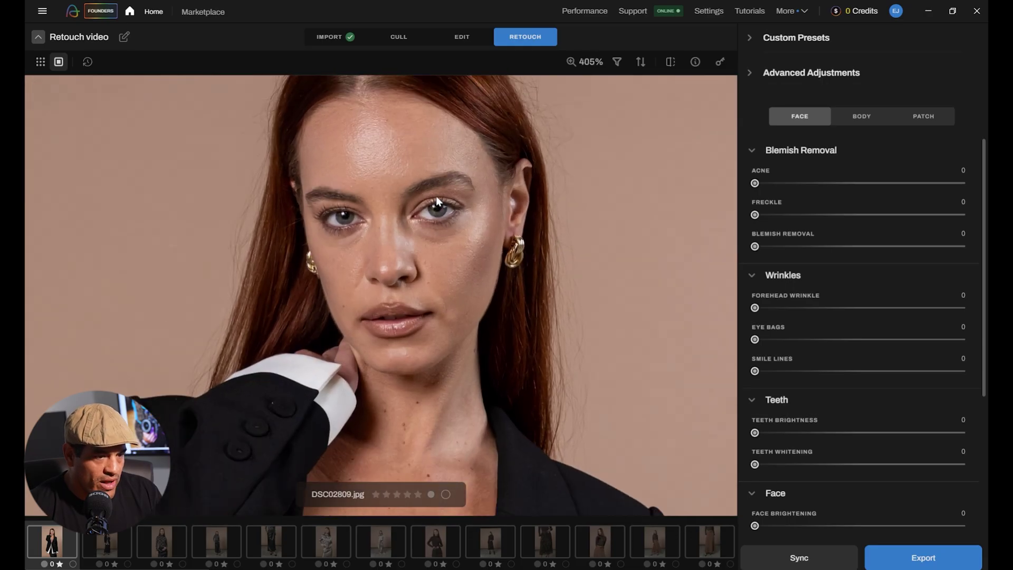
left_click_drag(435, 196, 448, 264)
scroll(444, 275, "up", 1)
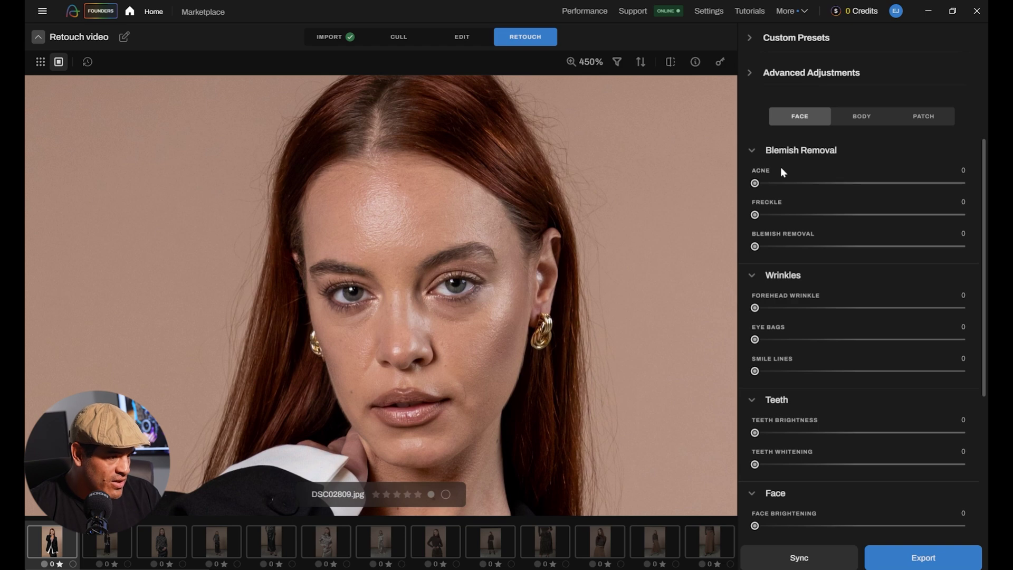
left_click_drag(755, 183, 885, 183)
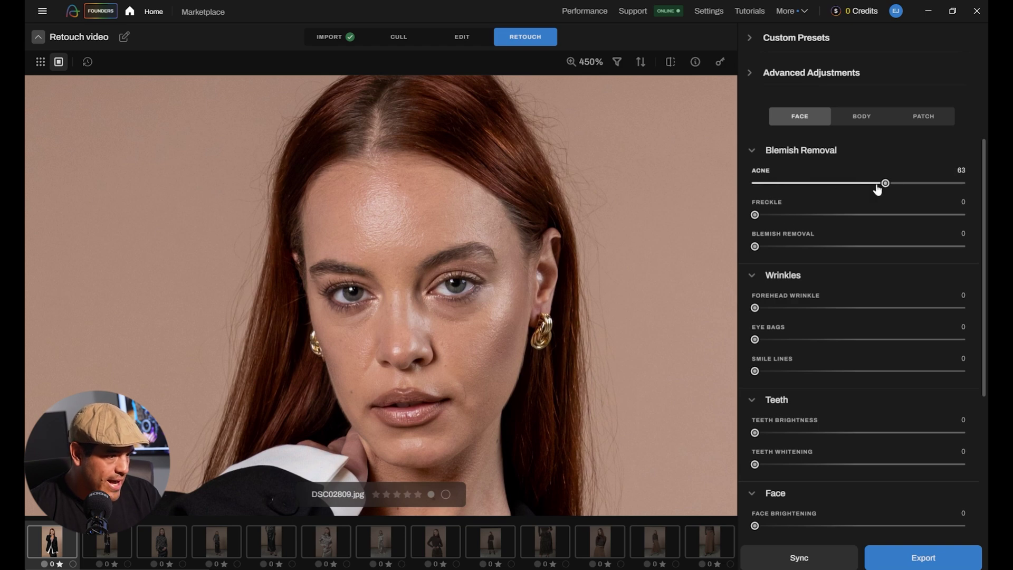
left_click_drag(755, 215, 886, 215)
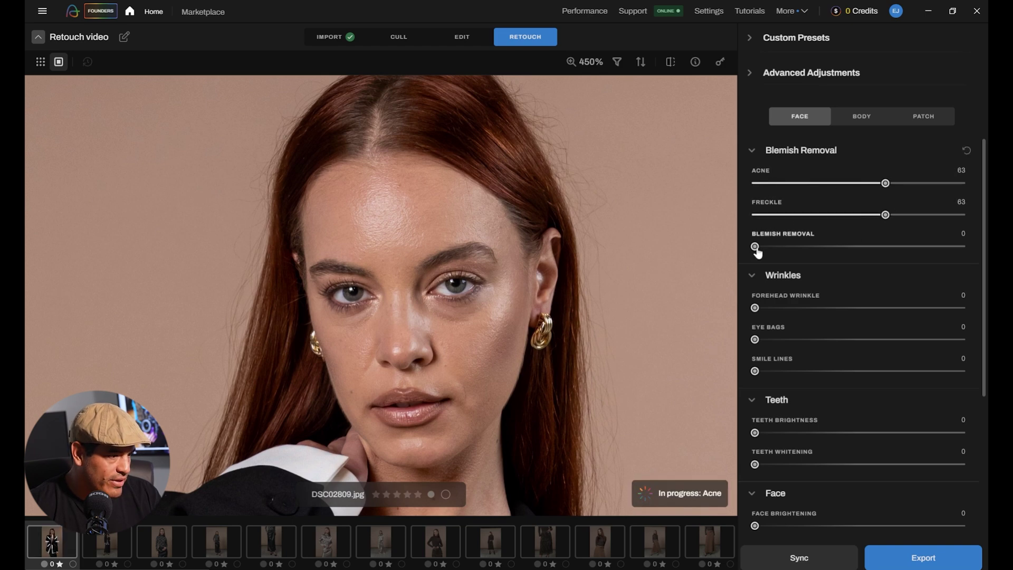
left_click_drag(755, 247, 895, 246)
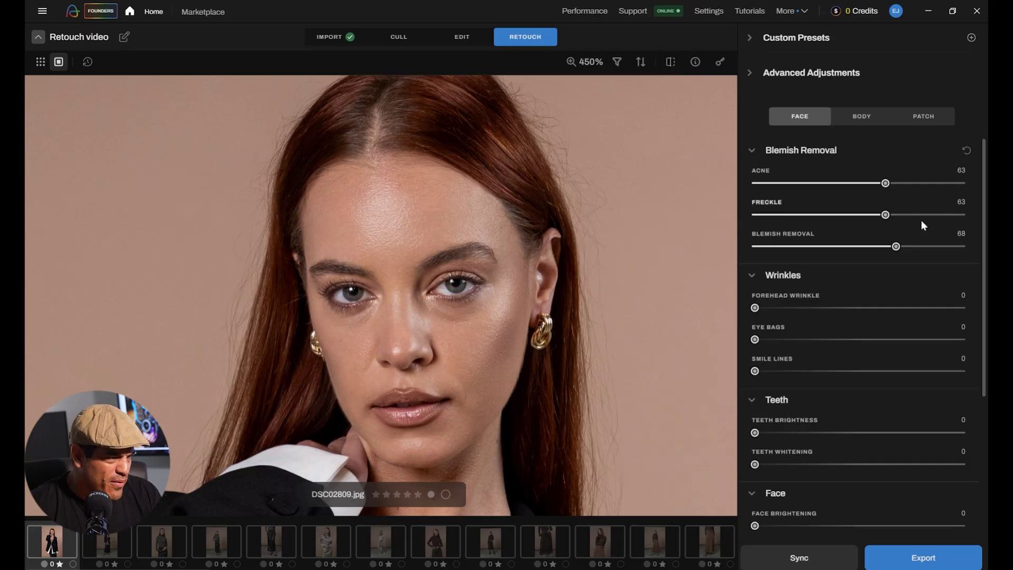
Step: Raise Acne, Freckle and Blemish Removal all to 100
left_click_drag(885, 183, 970, 184)
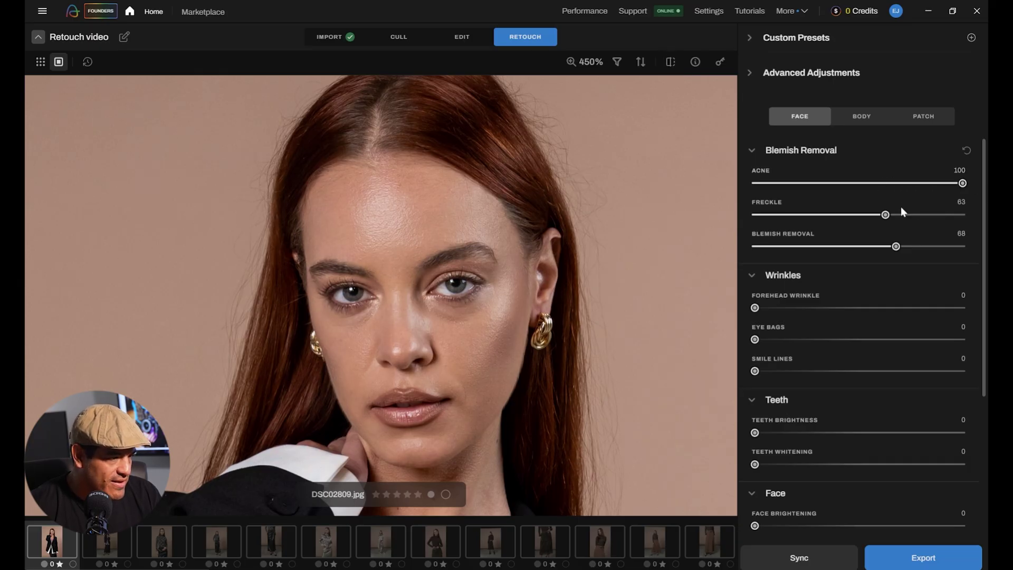
left_click_drag(885, 215, 985, 221)
left_click_drag(896, 246, 970, 247)
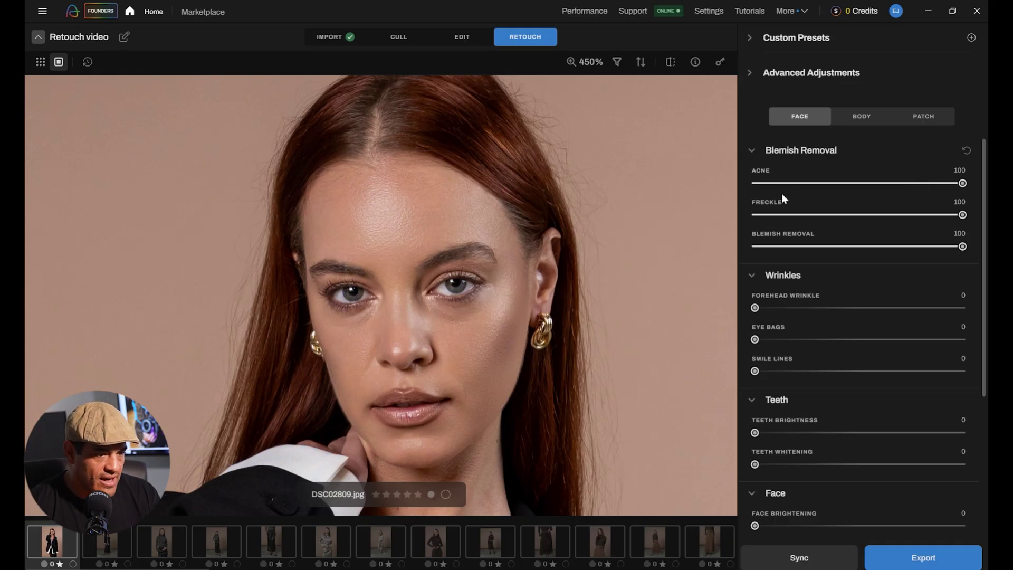
Step: Lower Acne to 67, Freckle to 65 and Blemish Removal to 66
left_click(893, 183)
left_click(889, 215)
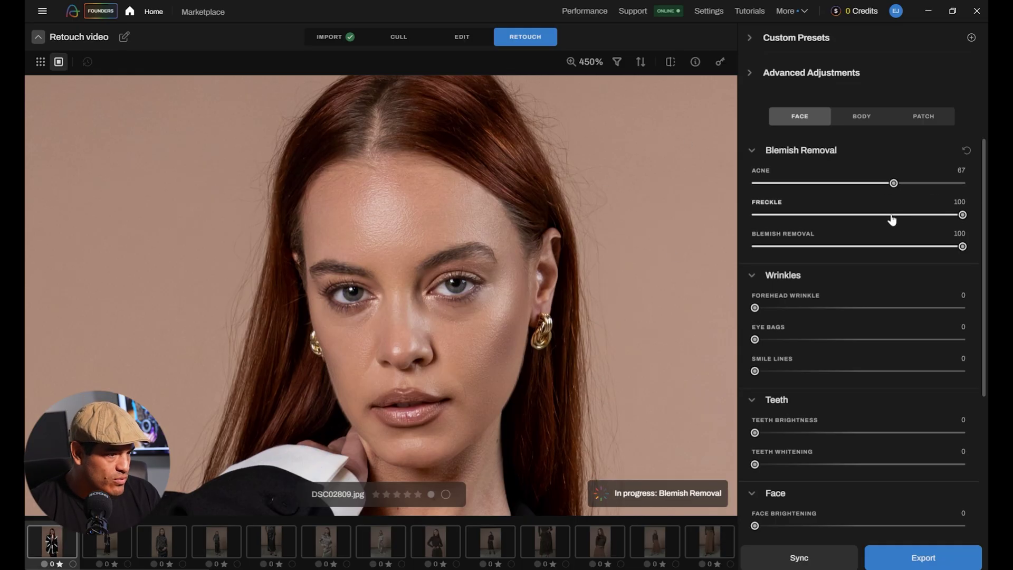
left_click(892, 246)
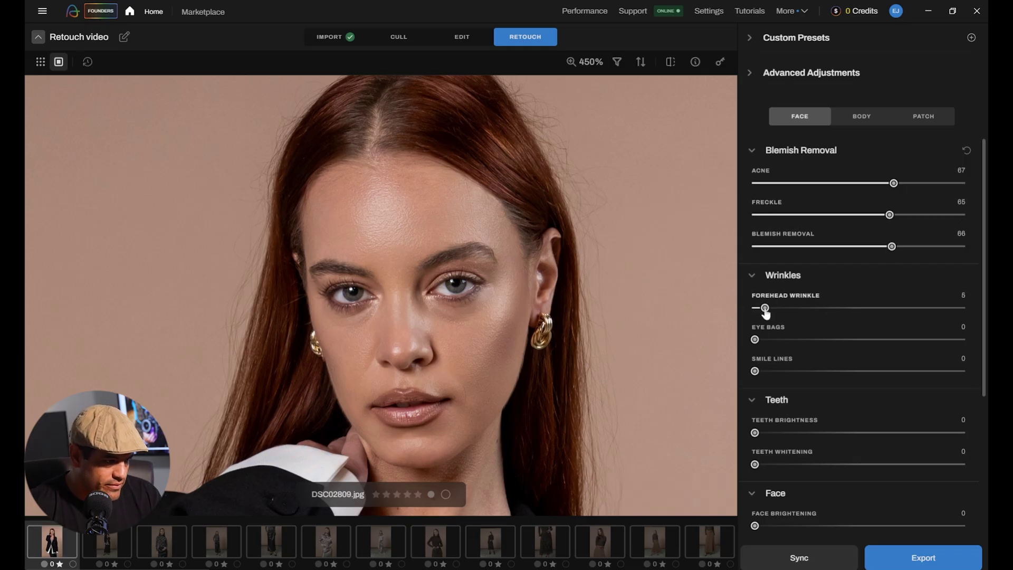
Step: Set Forehead Wrinkle to 42, Eye Bags to 41 and Smile Lines to 43
left_click_drag(756, 308, 841, 307)
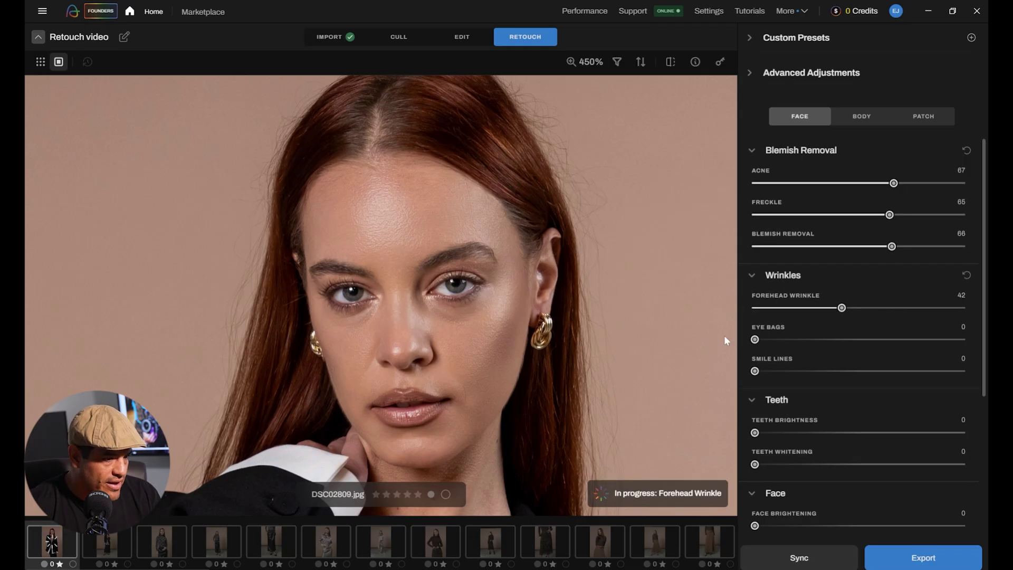
left_click_drag(755, 339, 839, 339)
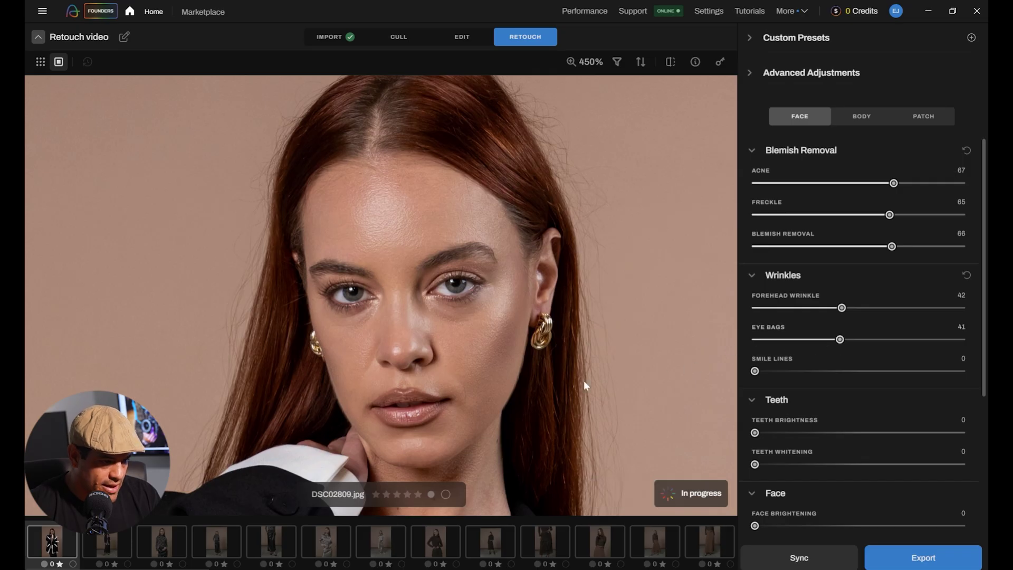
left_click(844, 371)
Step: Set Face Smoothening to 38
scroll(823, 435, "down", 2)
scroll(819, 427, "down", 2)
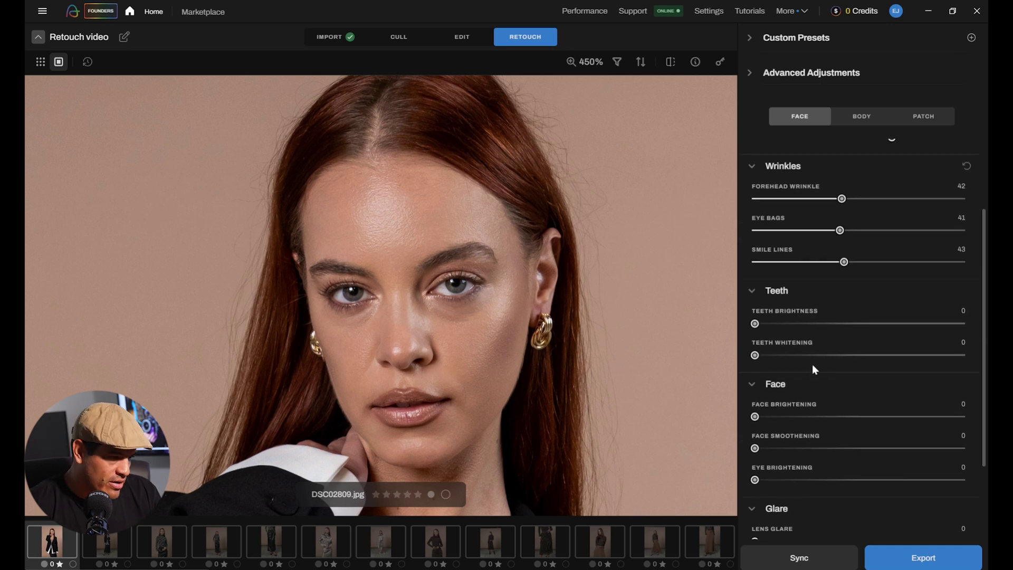
scroll(828, 340, "down", 2)
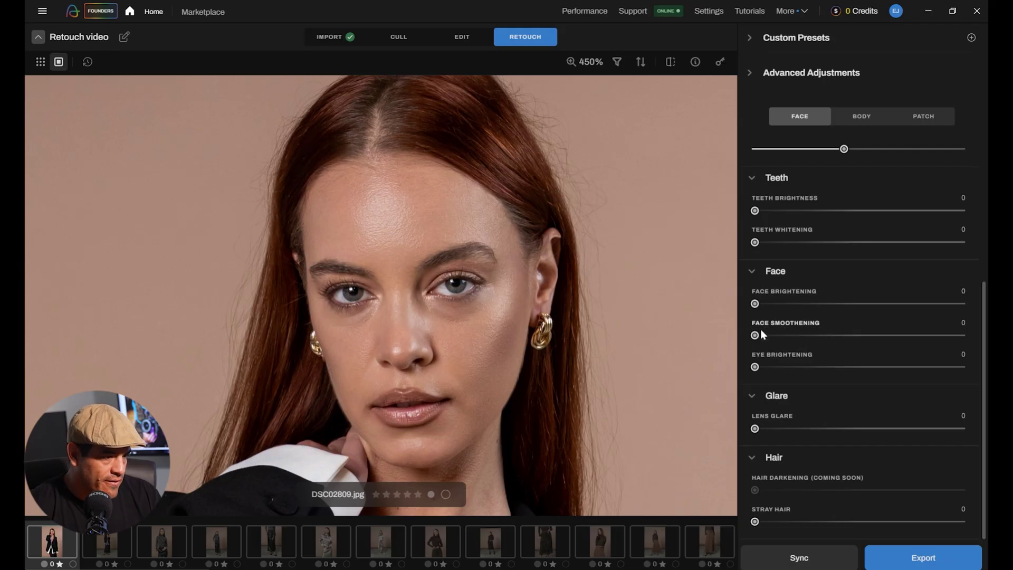
left_click_drag(833, 339, 833, 342)
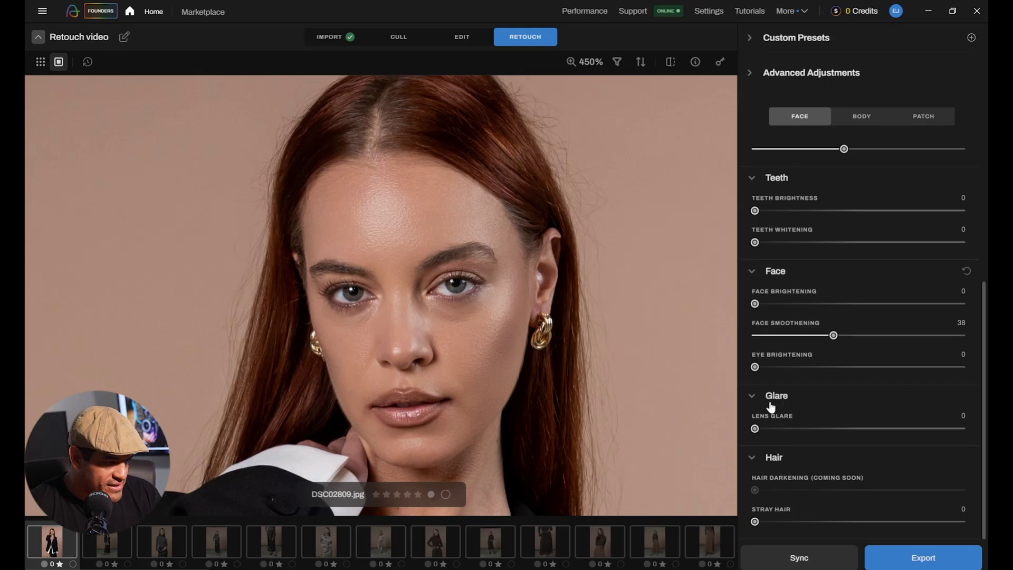
Step: Raise Stray Hair from 77 to 100 and inspect the cleaned hairline in the zoomed photo
left_click_drag(426, 187, 441, 247)
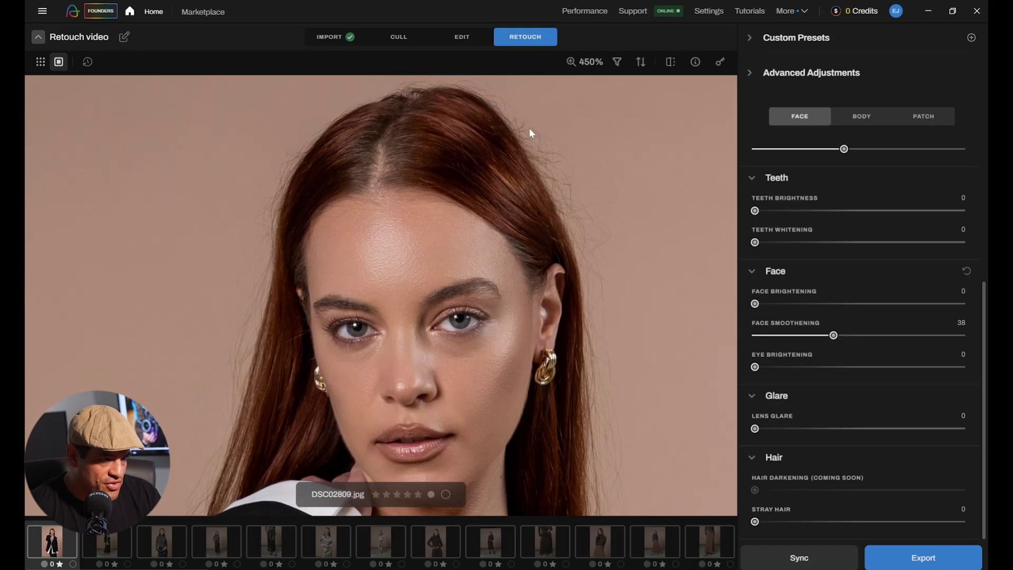
left_click_drag(446, 351, 454, 314)
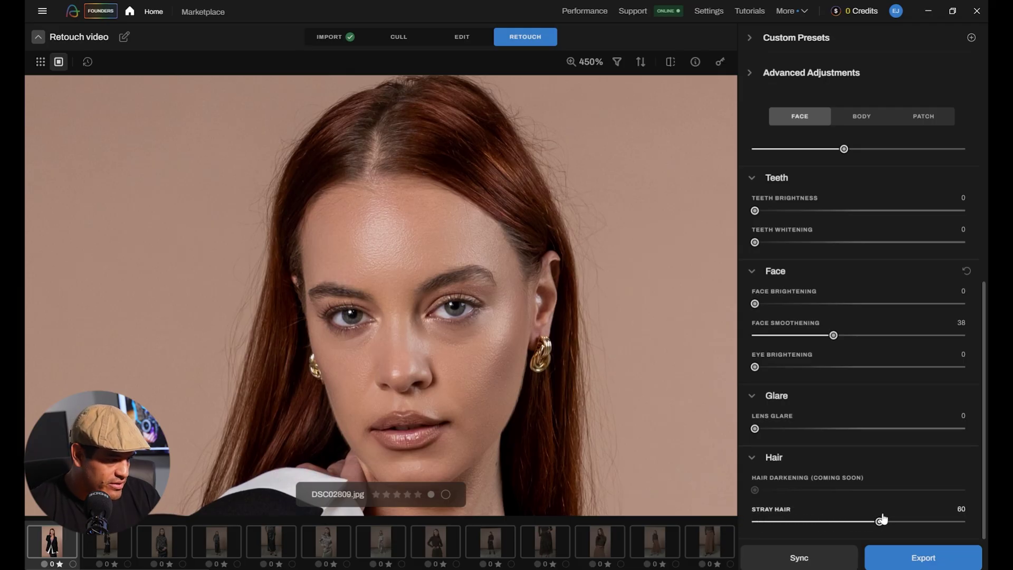
left_click(915, 521)
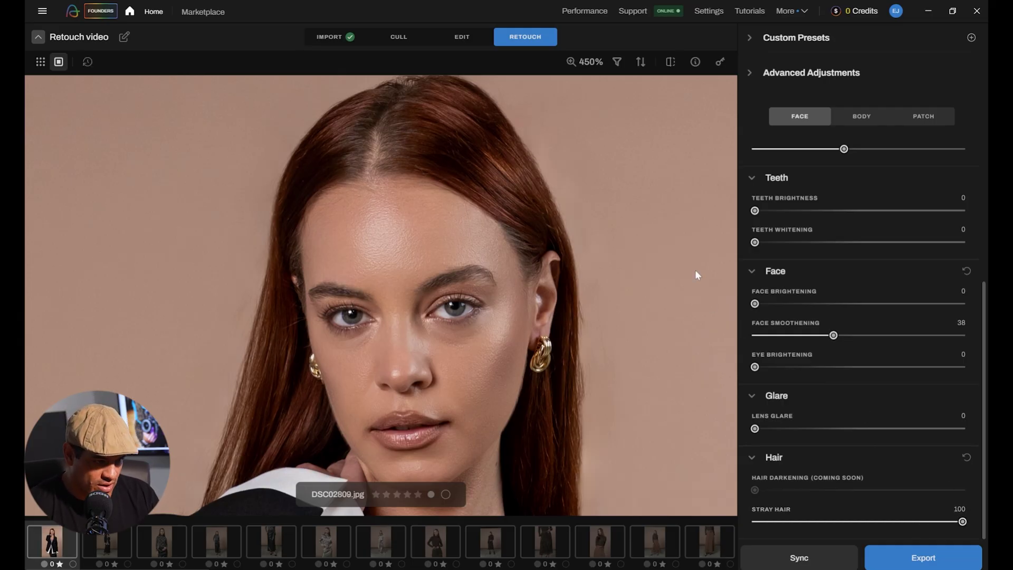
left_click_drag(622, 131, 631, 201)
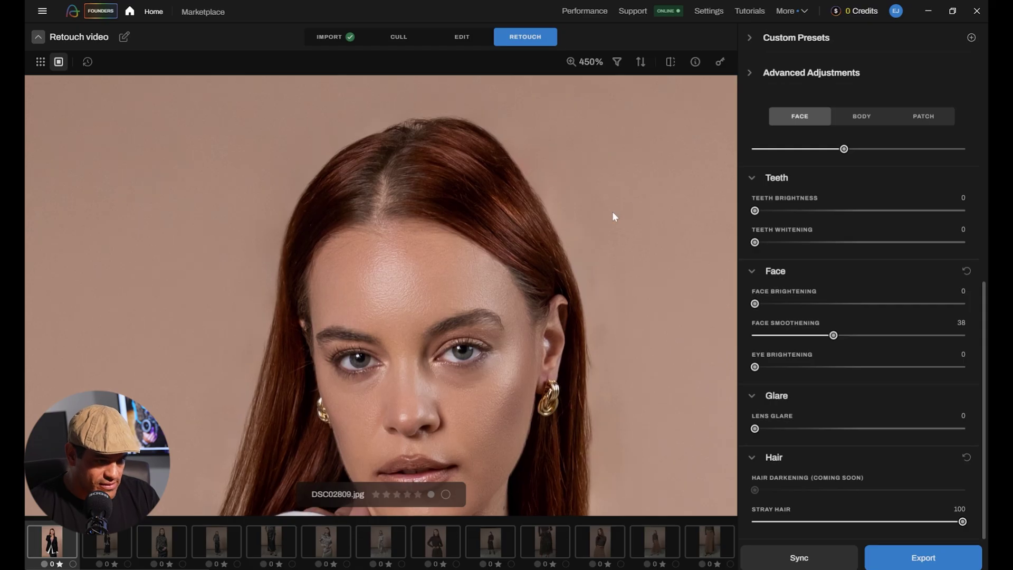
scroll(422, 238, "down", 3)
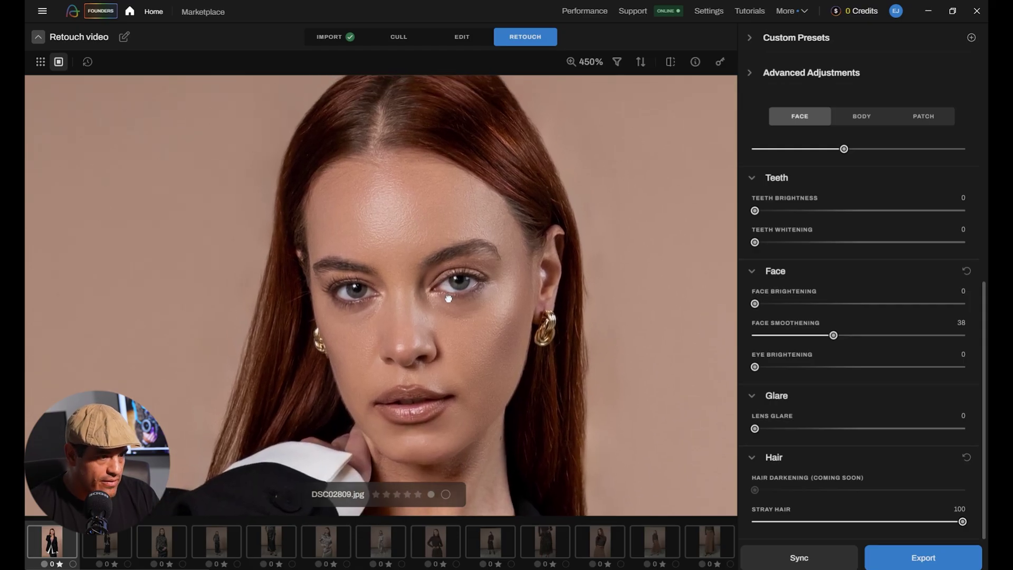
scroll(454, 286, "up", 2)
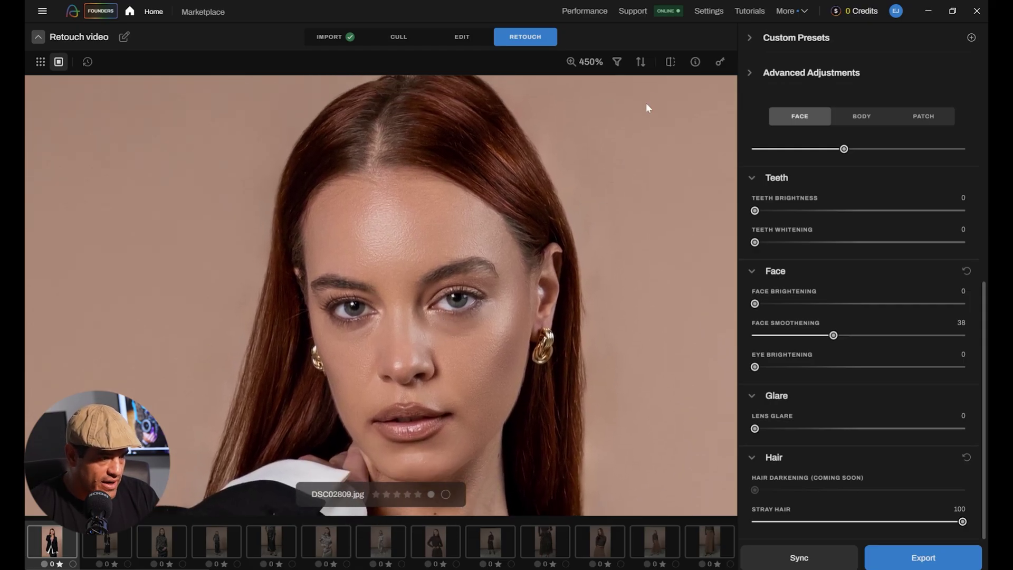
Step: Toggle Before/After repeatedly to compare the retouched portrait with the original
left_click(669, 63)
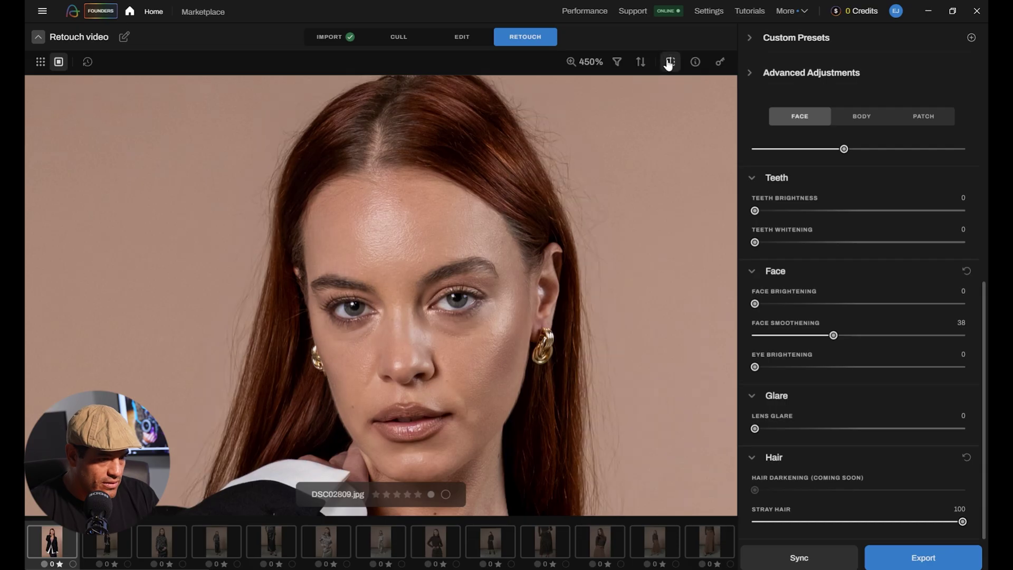
left_click(669, 63)
left_click(668, 63)
left_click(668, 63)
left_click(668, 62)
left_click(668, 64)
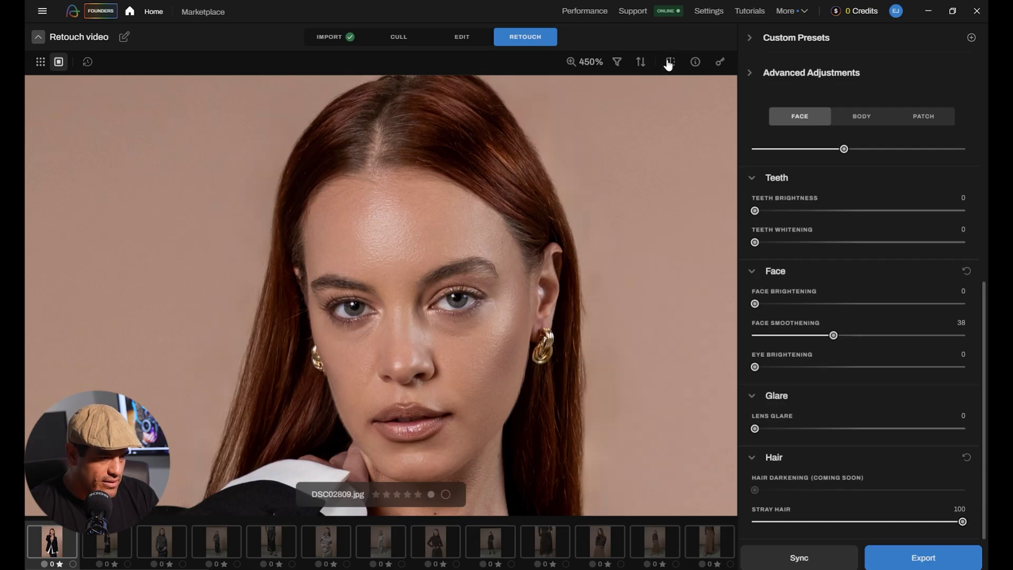
left_click(668, 62)
left_click(676, 66)
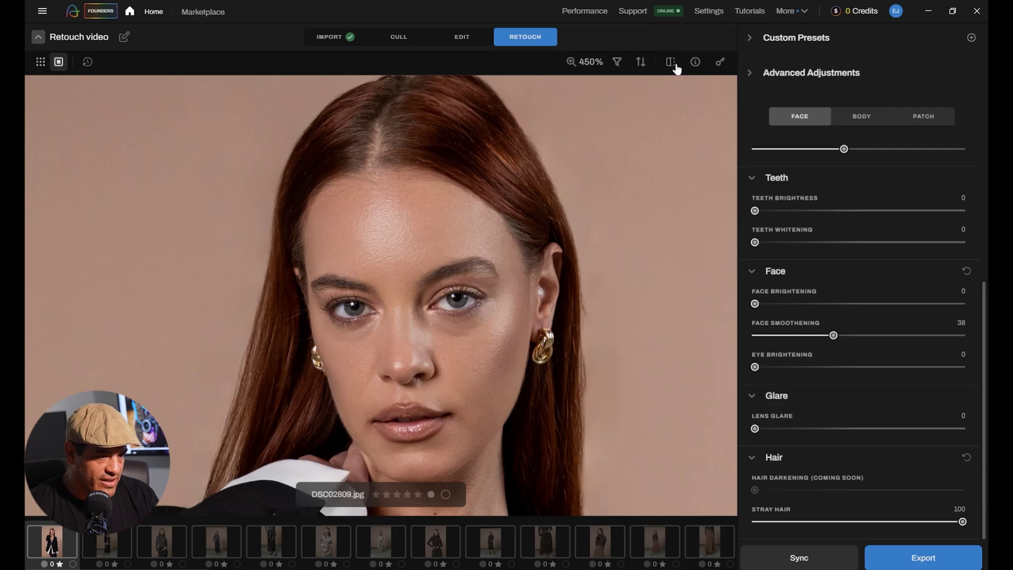
left_click(675, 66)
left_click(675, 66)
left_click(675, 66)
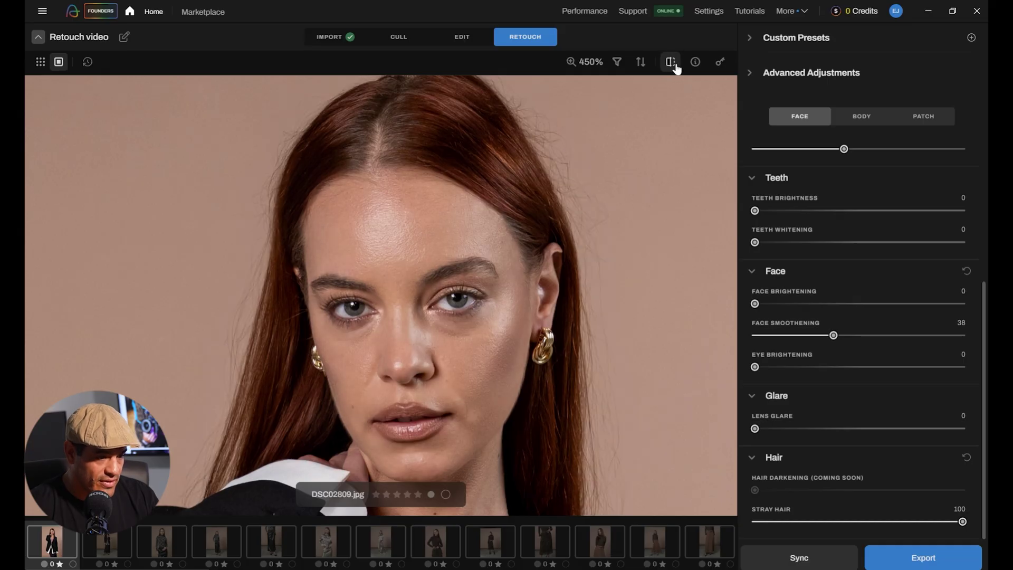
left_click(676, 66)
Step: Pan around the zoomed face to the hair top, compare once more, then zoom out to the full-length photo
mouse_move(525, 363)
left_mouse_down()
mouse_move(545, 285)
mouse_move(478, 234)
left_mouse_up()
scroll(545, 285, "down", 3)
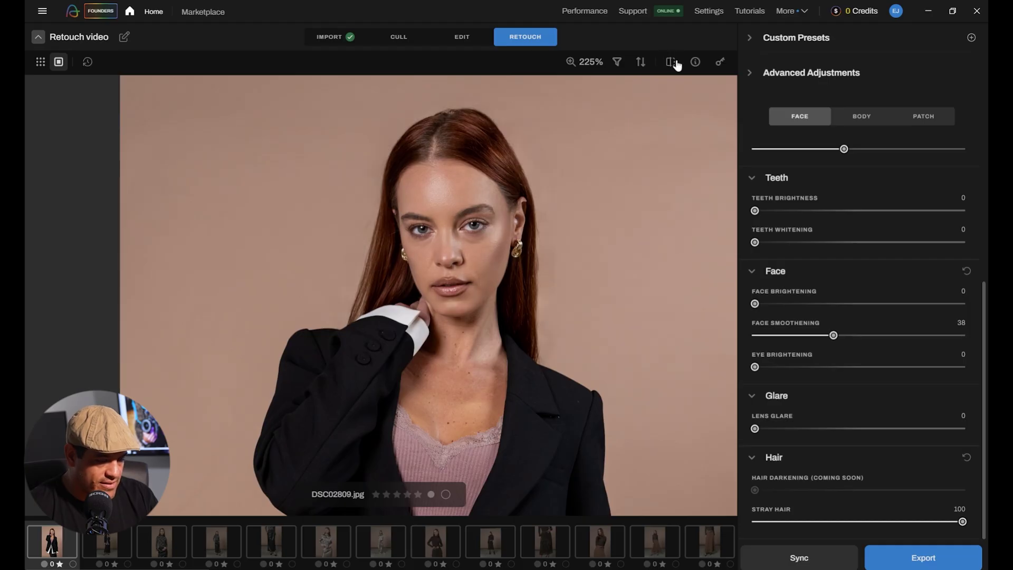
scroll(580, 277, "up", 3)
left_click_drag(575, 201, 648, 285)
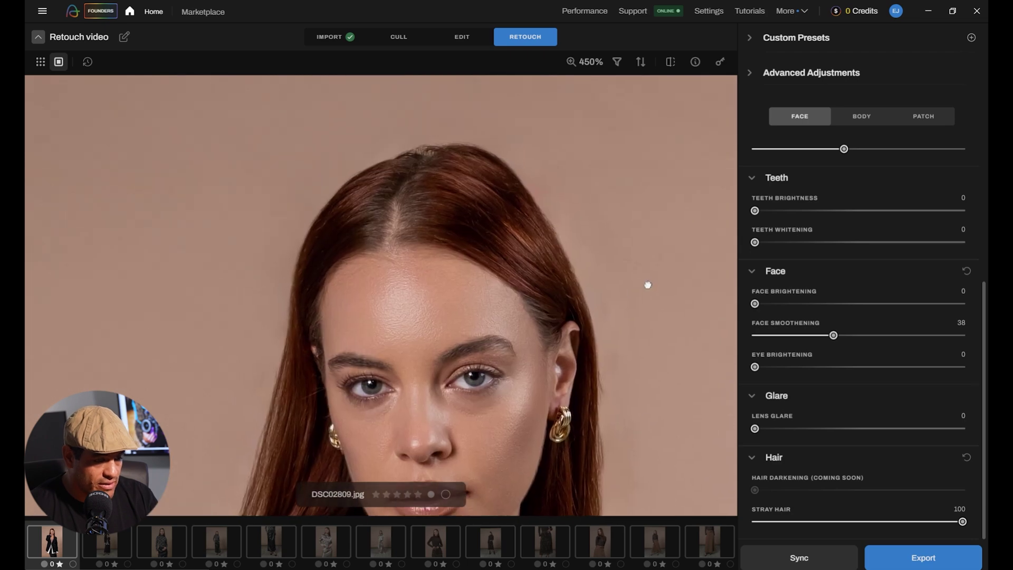
left_click(668, 63)
scroll(565, 208, "down", 5)
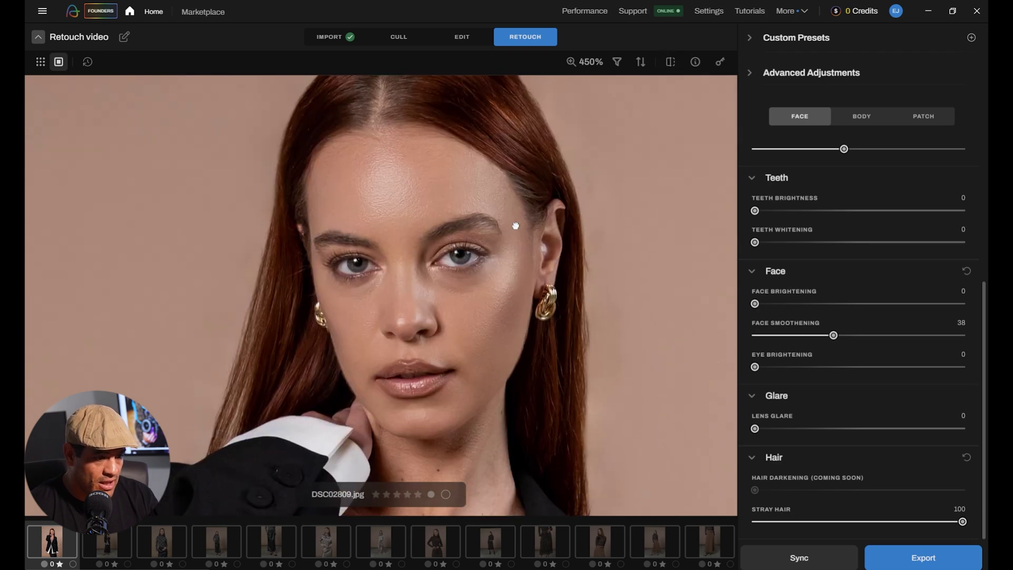
scroll(515, 226, "down", 4)
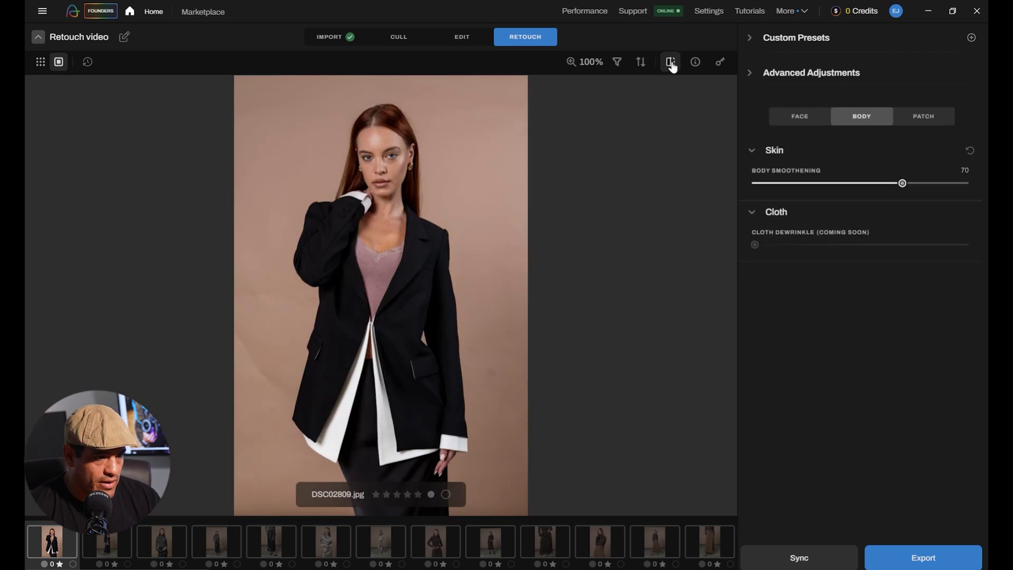
Step: Zoom in on the model's face and display the unretouched original
left_click(396, 169)
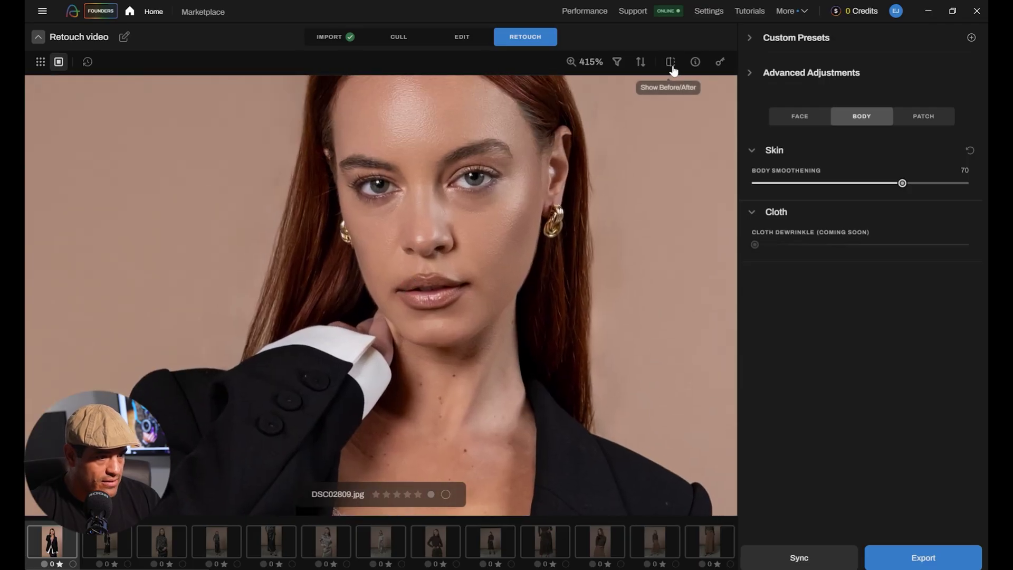
left_click(670, 62)
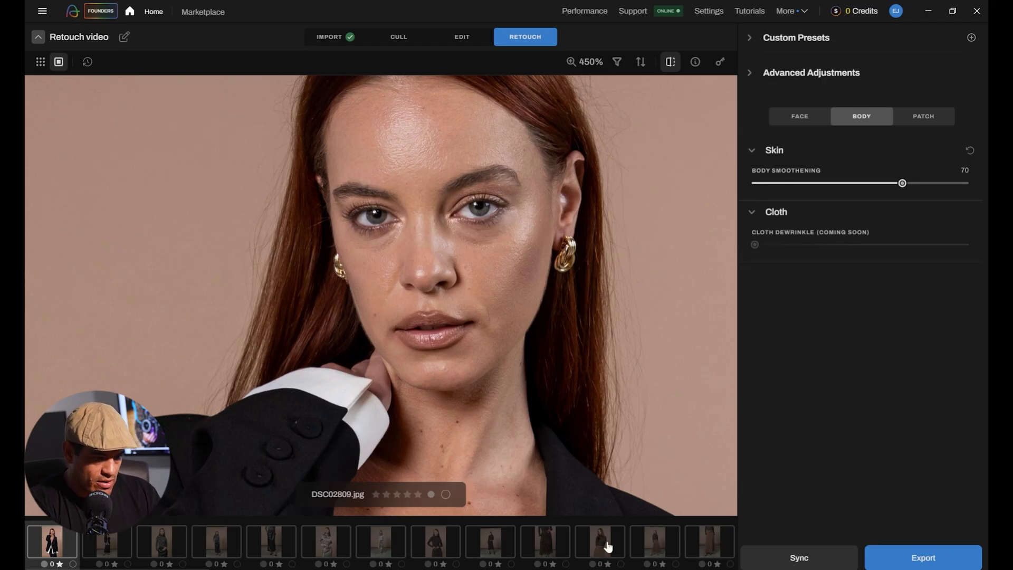
Step: Select filmstrip photos 1–8 and sync DSC02809.jpg's retouch settings onto them
left_click(452, 551, "shift")
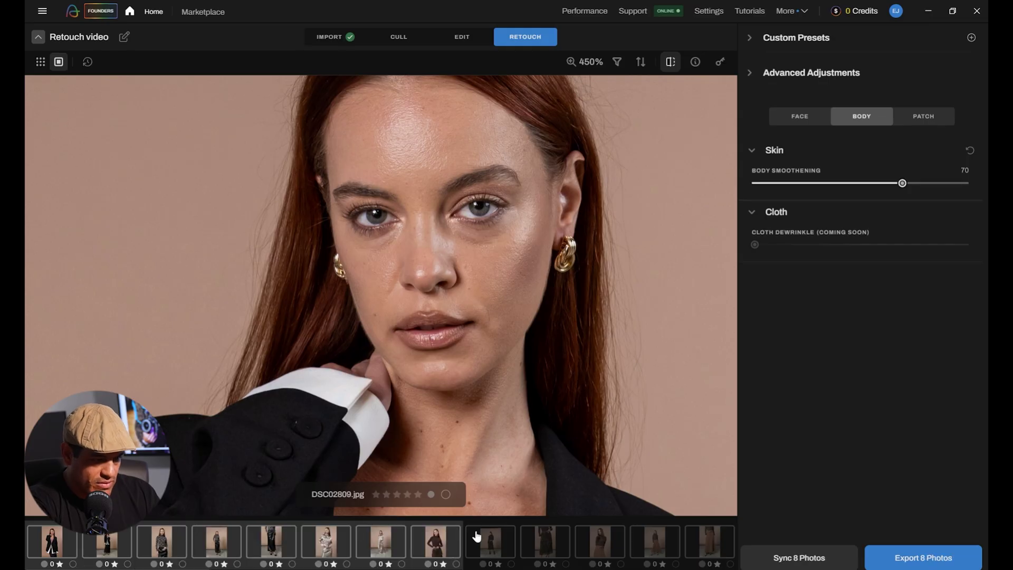
left_click(783, 561)
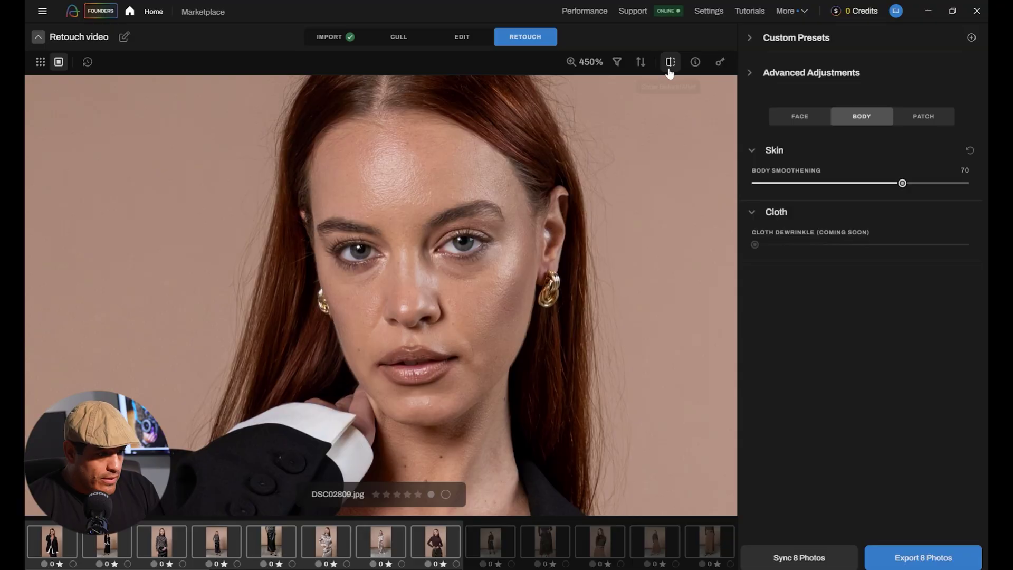
Step: Zoom out to the jacket and torso, then open DSC02861.jpg from the filmstrip
left_click(525, 271)
left_click(491, 296)
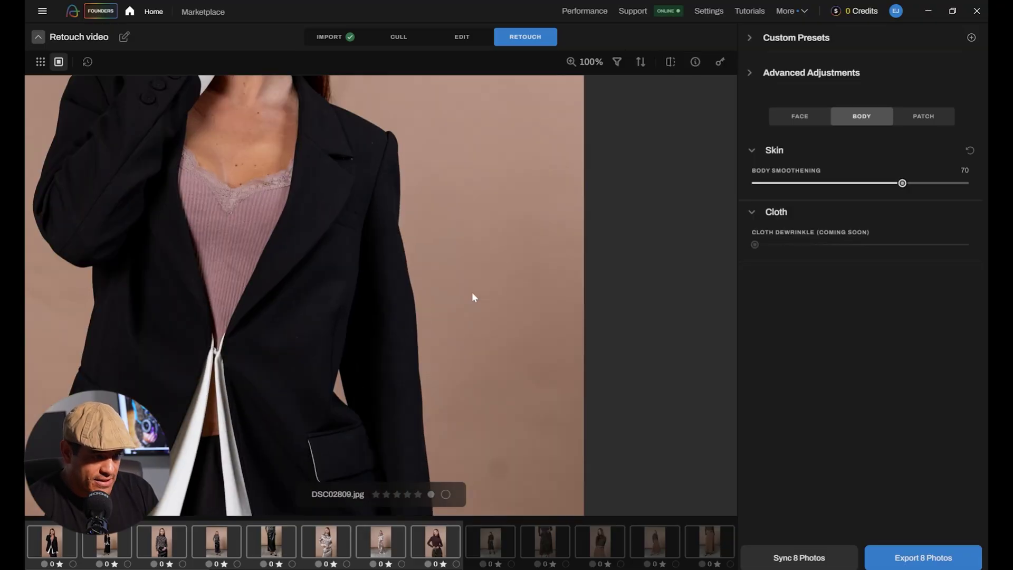
scroll(389, 294, "up", 5)
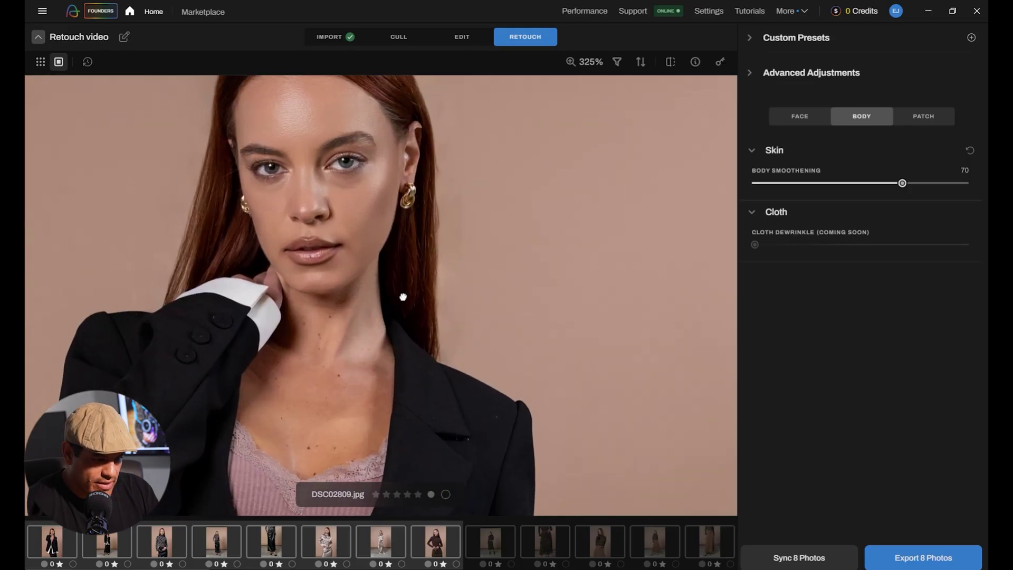
left_click_drag(402, 297, 410, 312)
left_click(438, 547)
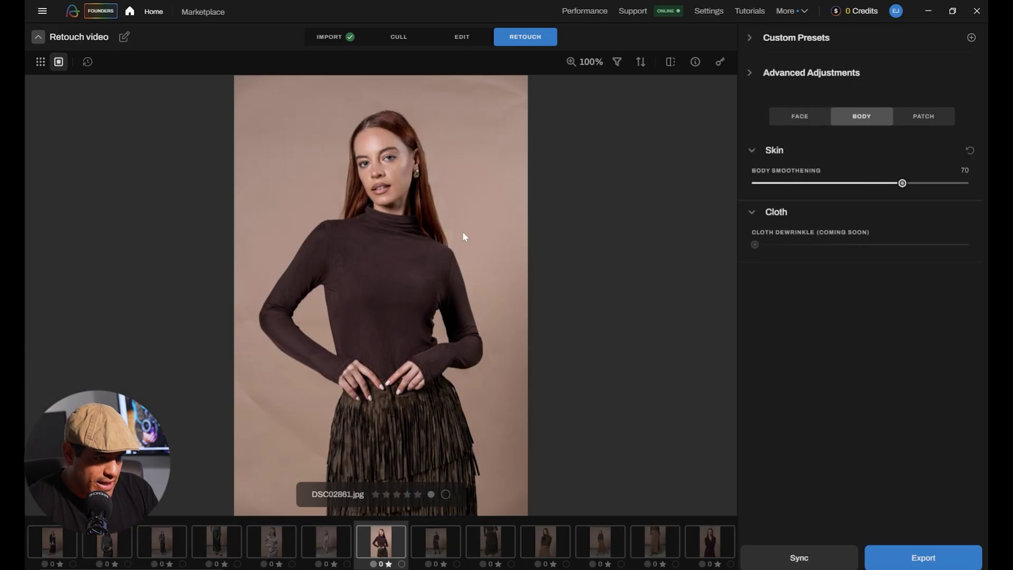
scroll(463, 235, "up", 5)
scroll(472, 219, "down", 2)
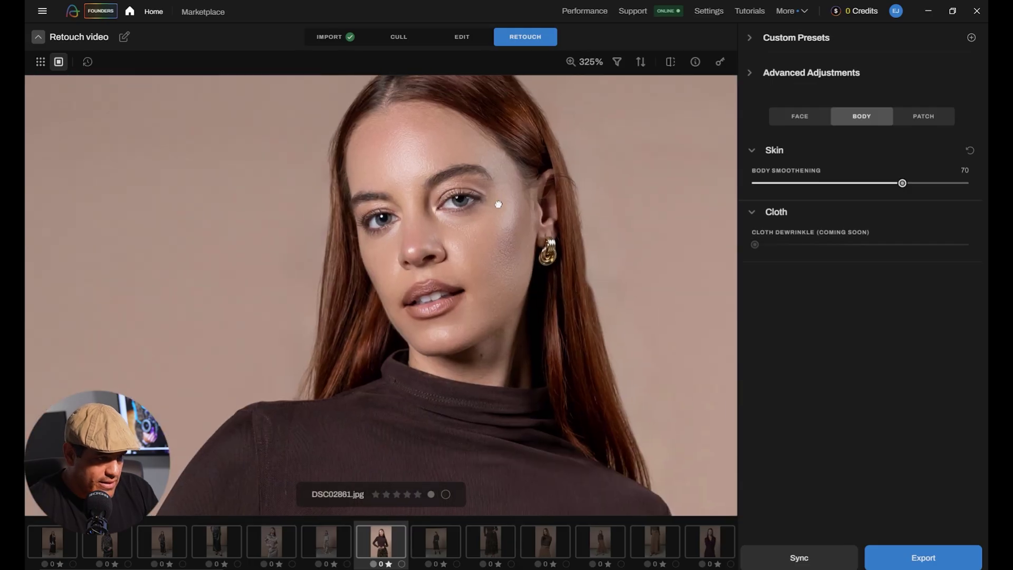
Step: Flip Before/After several times to compare DSC02861's retouched skin with the original
left_click(671, 64)
left_click(671, 63)
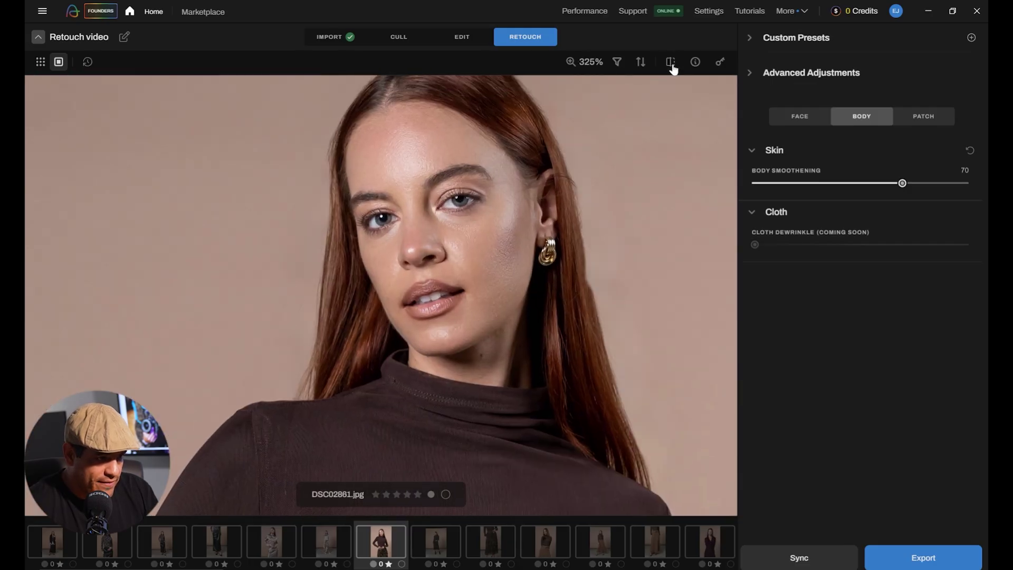
left_click(671, 63)
left_click(671, 63)
left_click(671, 64)
left_click(671, 63)
Step: Bring the top of the head into view and compare the retouched face with the original again
scroll(505, 163, "up", 3)
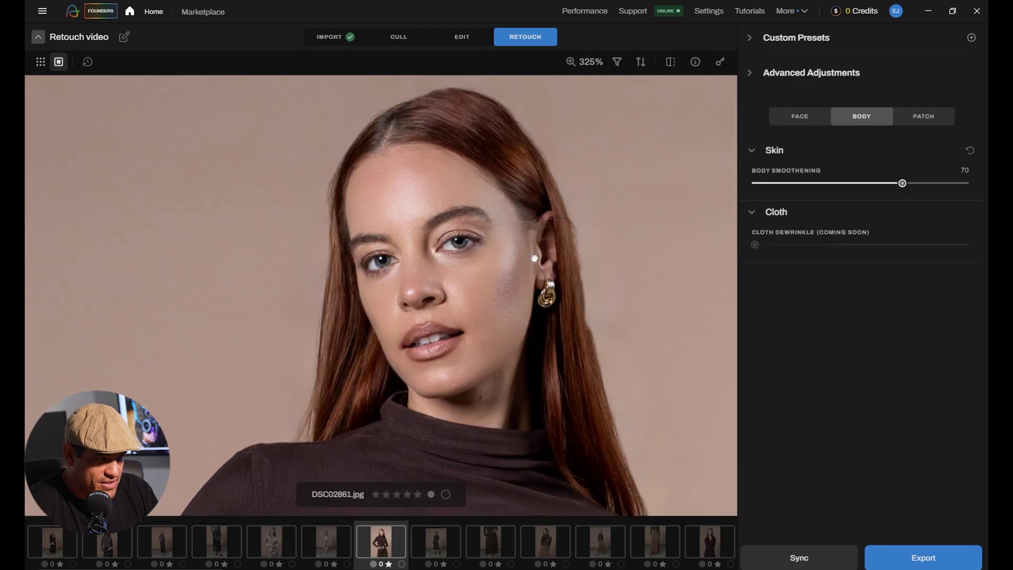
left_click_drag(570, 119, 562, 204)
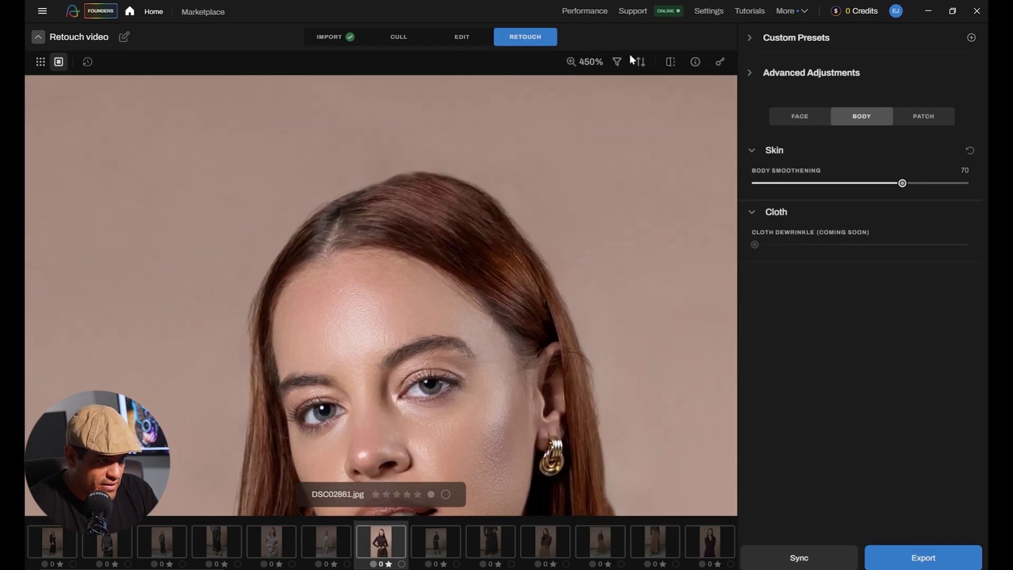
left_click(670, 63)
left_click(670, 63)
scroll(520, 269, "down", 1)
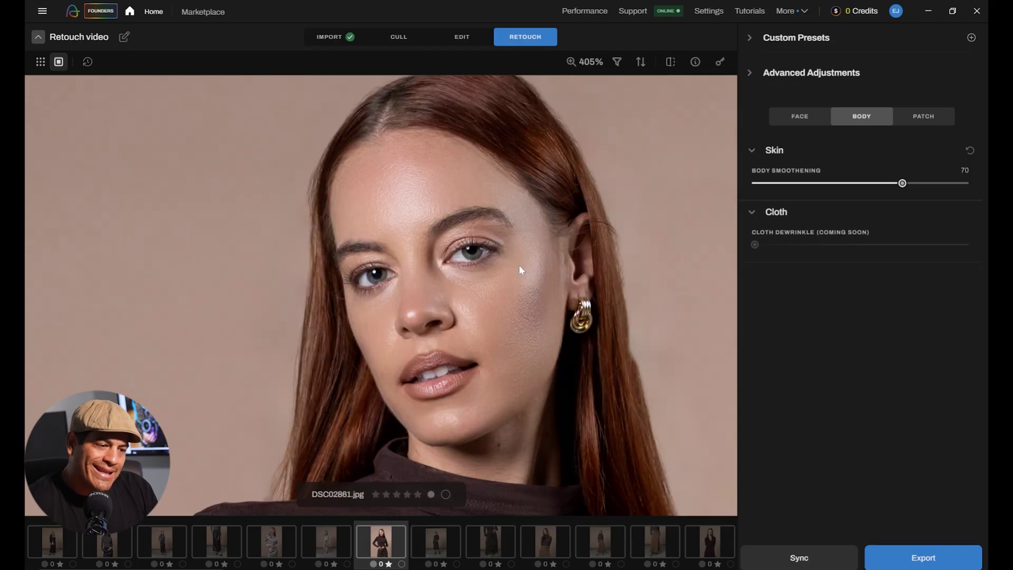
left_click(669, 63)
left_click(669, 62)
left_click(669, 63)
left_click(669, 63)
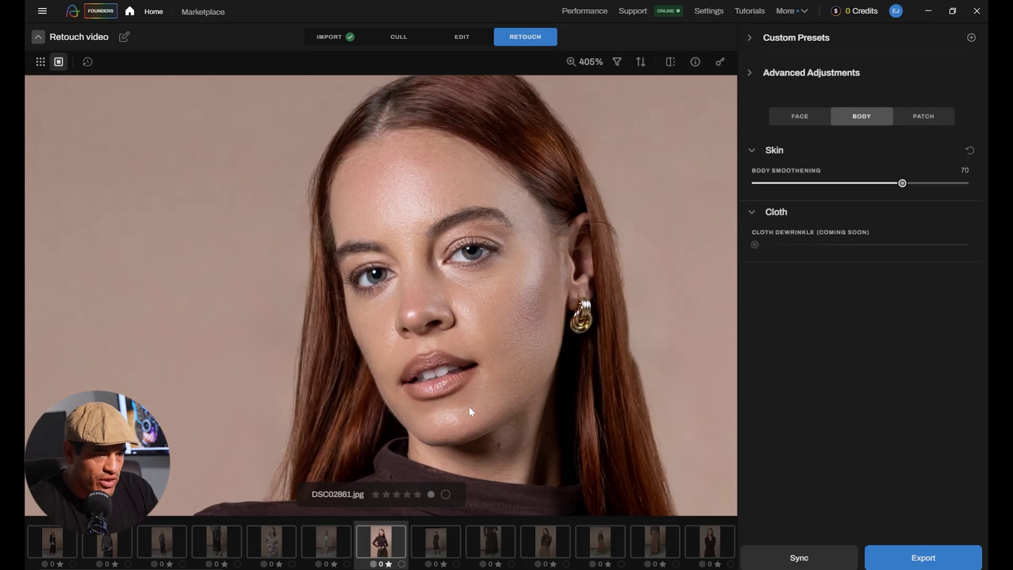
scroll(445, 315, "down", 5)
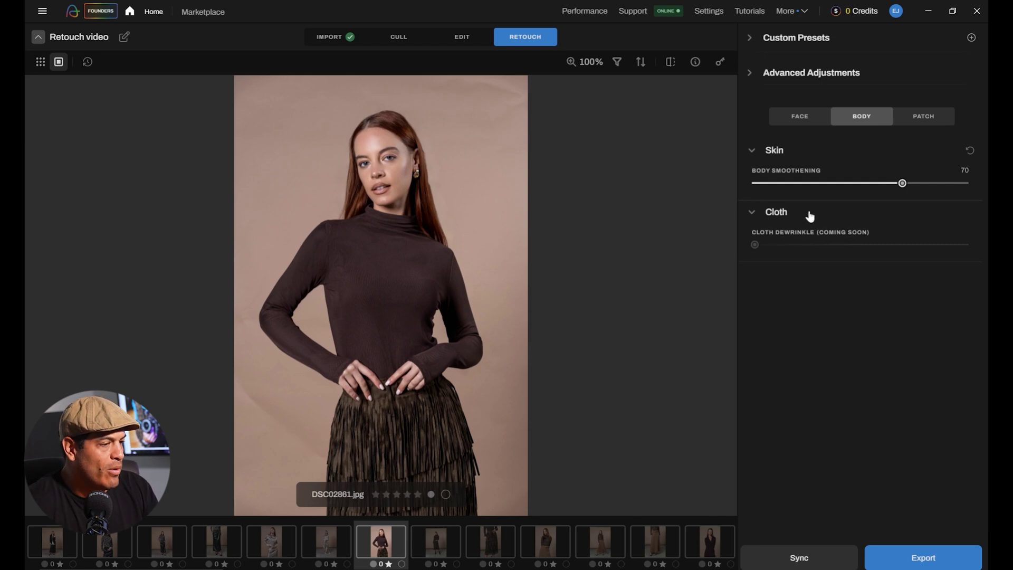
Step: With an 11-size Object Removal brush, patch out two backdrop spots: top-right, then left
left_click(943, 119)
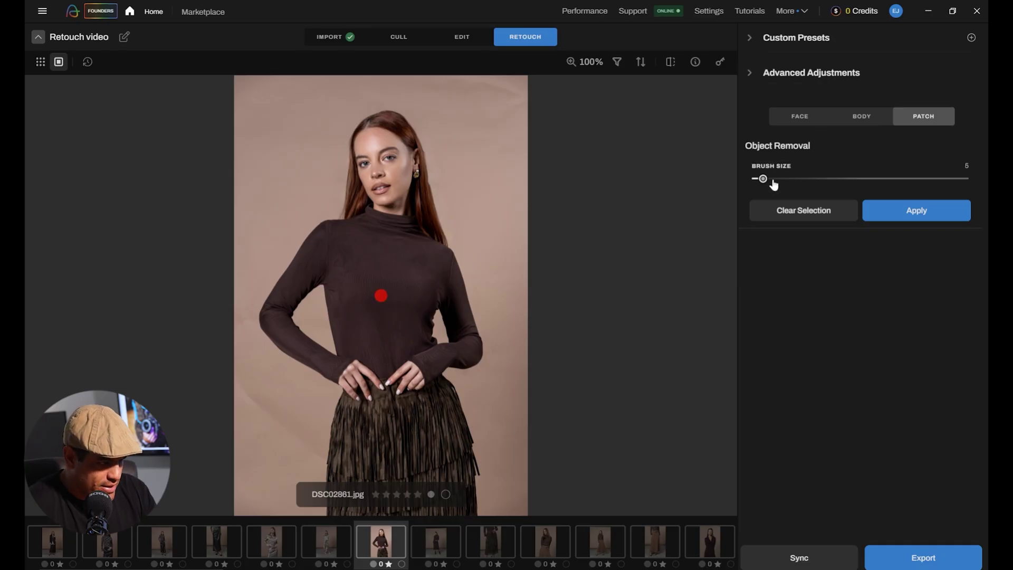
left_click_drag(765, 185, 773, 186)
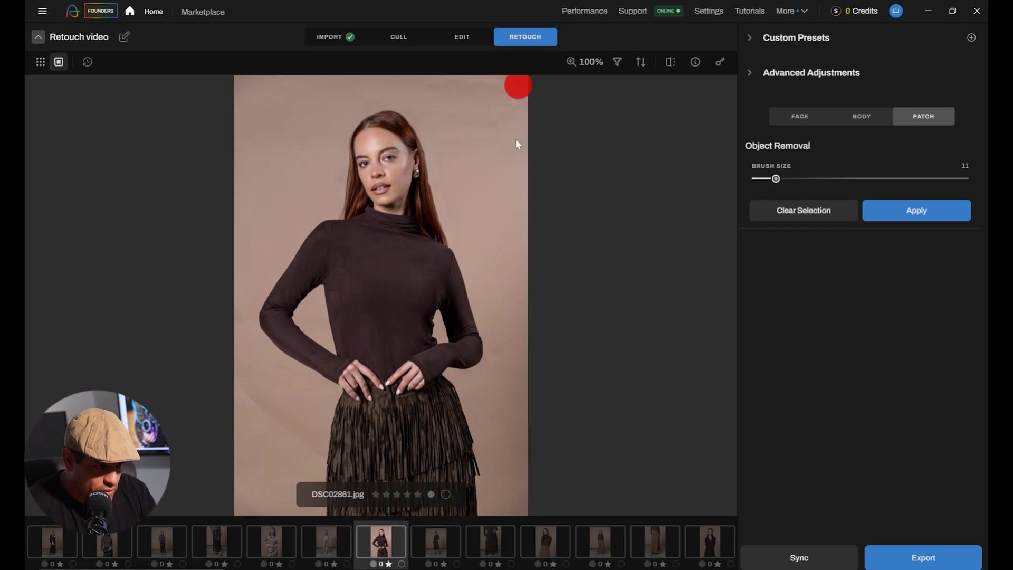
mouse_move(518, 106)
left_mouse_down()
mouse_move(513, 83)
mouse_move(489, 97)
mouse_move(471, 90)
mouse_move(494, 98)
mouse_move(509, 96)
mouse_move(467, 85)
mouse_move(498, 89)
mouse_move(467, 90)
mouse_move(506, 100)
mouse_move(518, 123)
left_mouse_up()
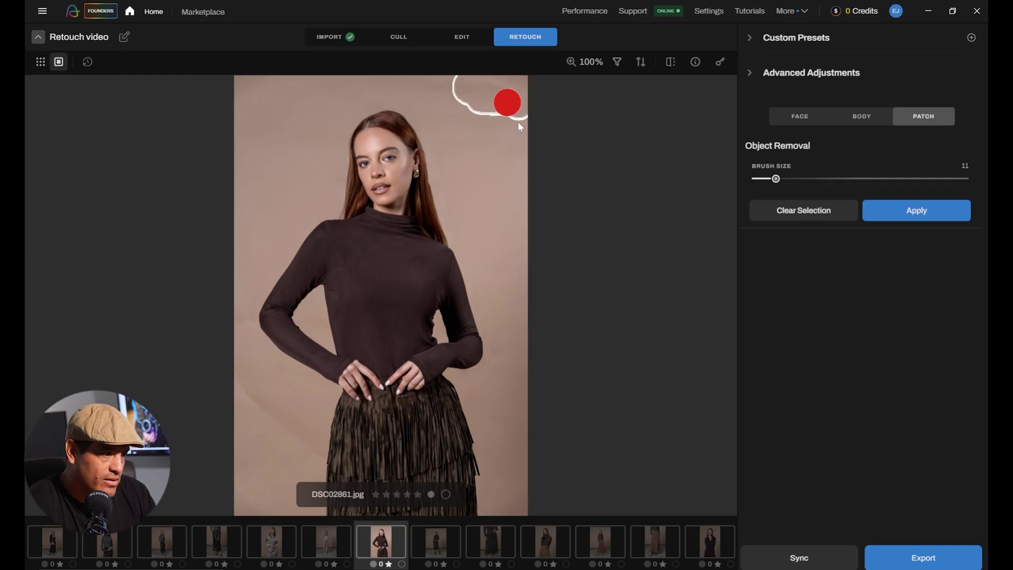
left_click(903, 217)
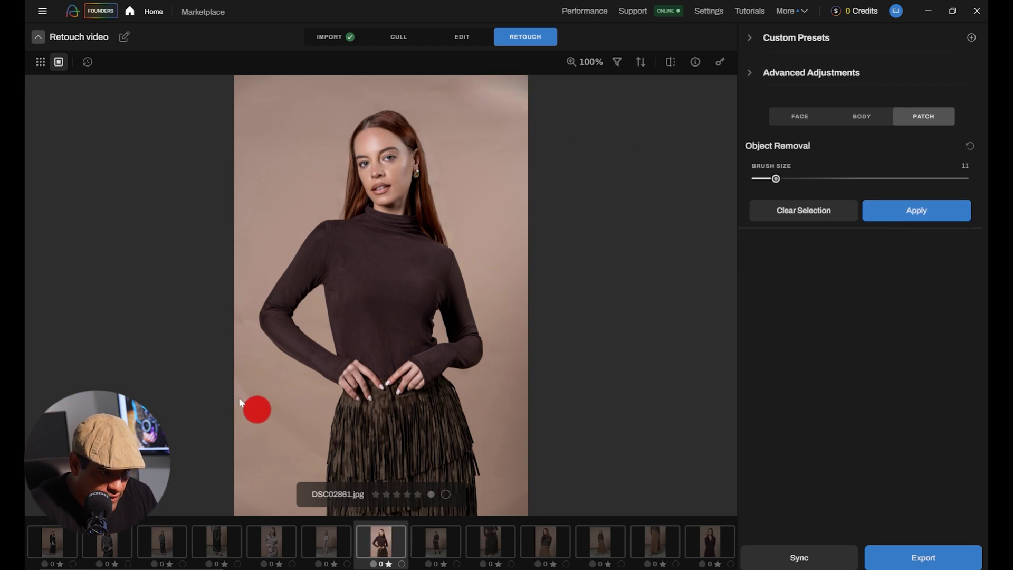
mouse_move(240, 390)
left_mouse_down()
mouse_move(273, 433)
mouse_move(255, 403)
mouse_move(312, 455)
mouse_move(235, 384)
left_mouse_up()
left_click(944, 212)
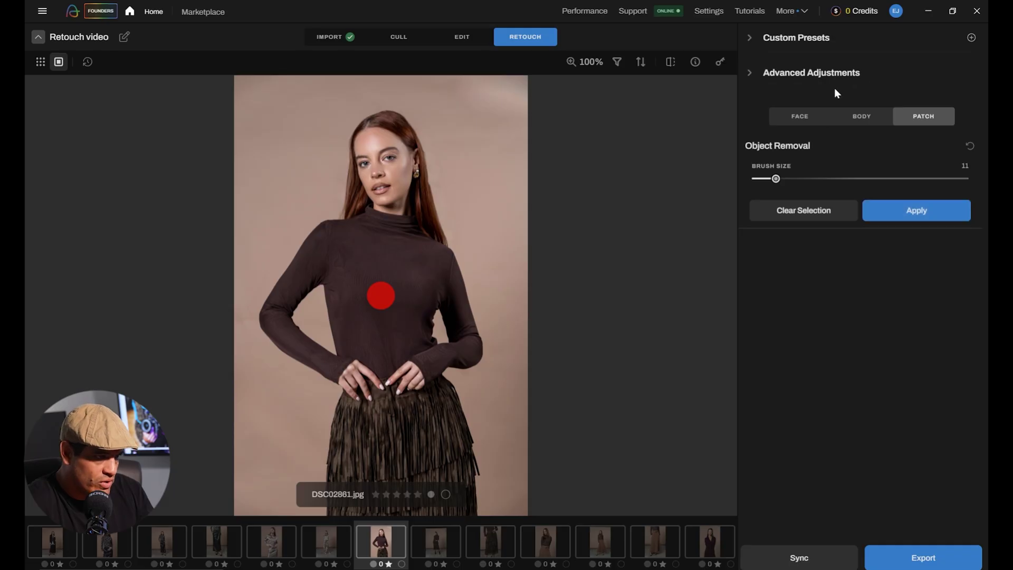
Step: Raise Face Smoothening to 100 and zoom in on the model's forehead
left_click(796, 117)
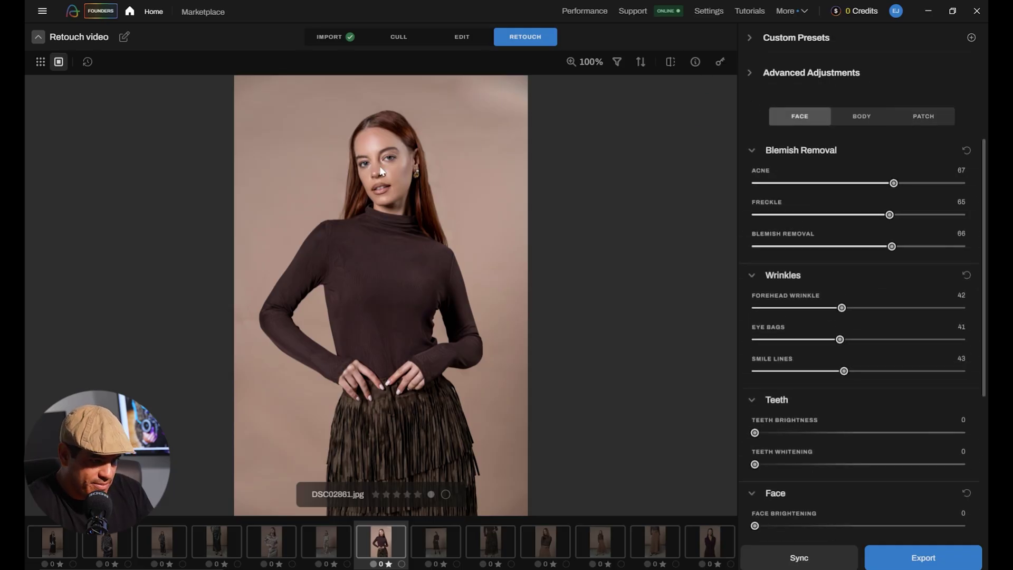
scroll(385, 159, "up", 5)
scroll(417, 211, "down", 3)
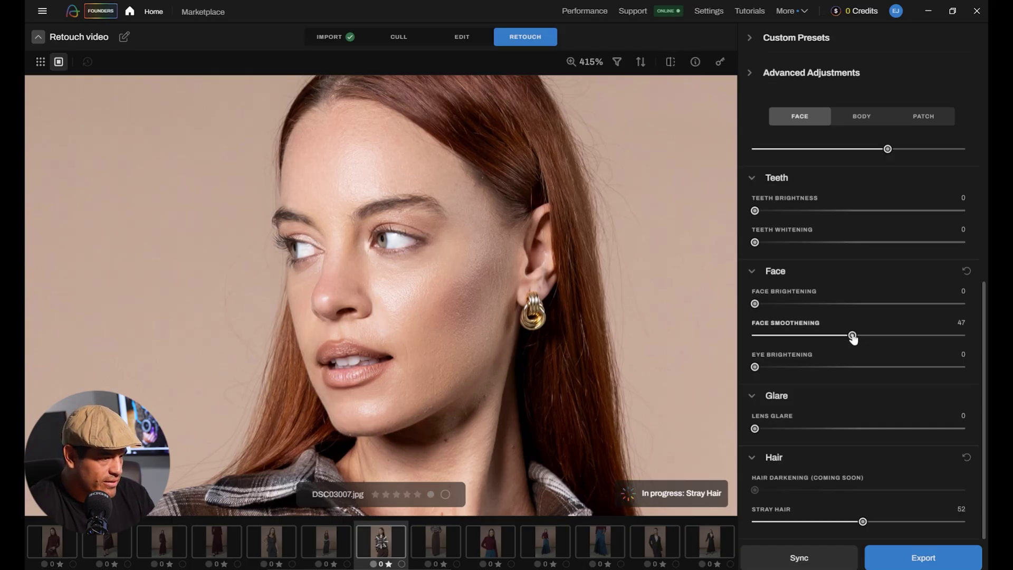
left_click_drag(853, 336, 964, 336)
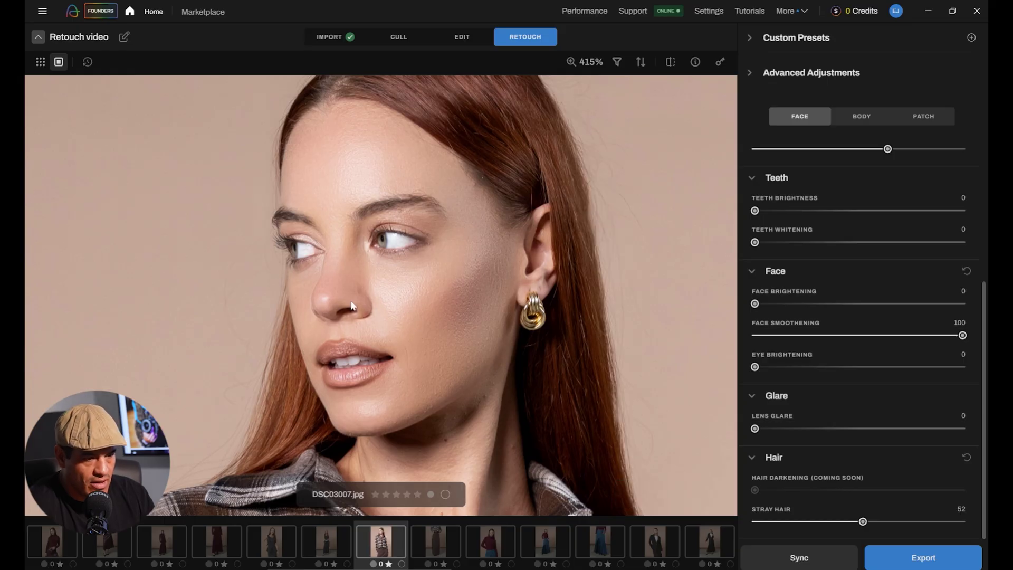
scroll(352, 305, "up", 1)
left_click_drag(353, 306, 517, 321)
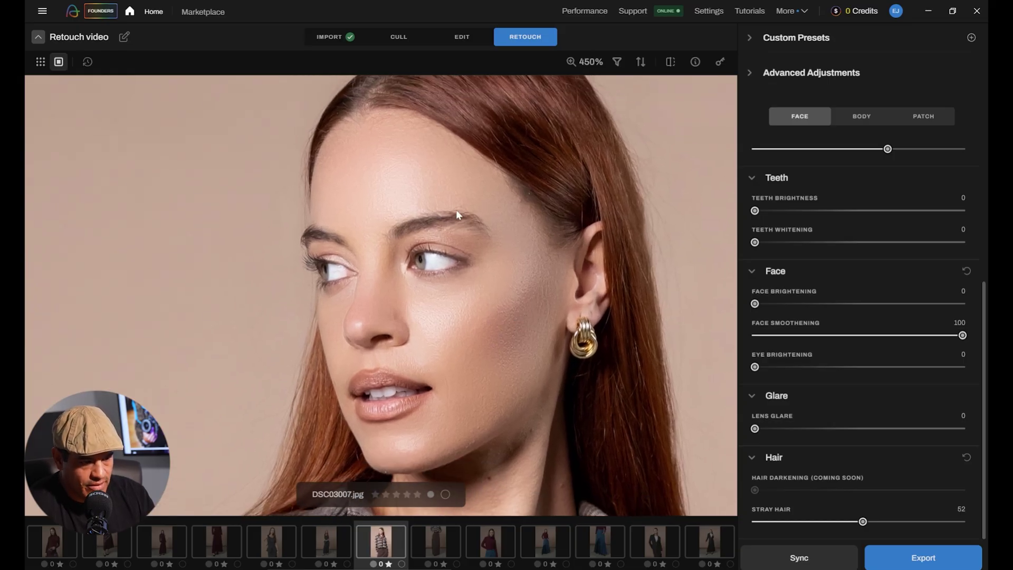
Step: Compare the smoothed skin against the original, then lower Face Smoothening to 31
left_click(670, 63)
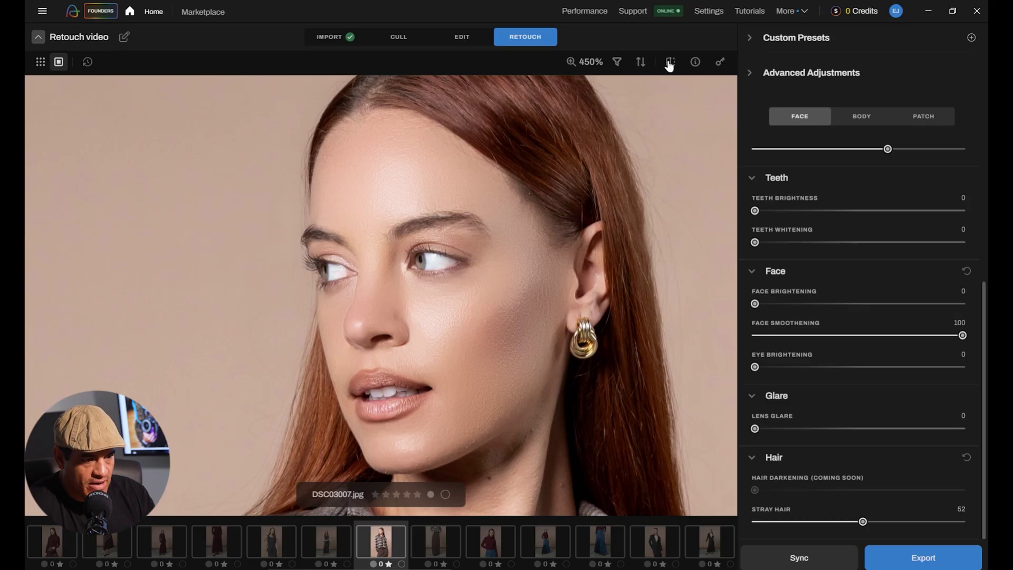
left_click(669, 62)
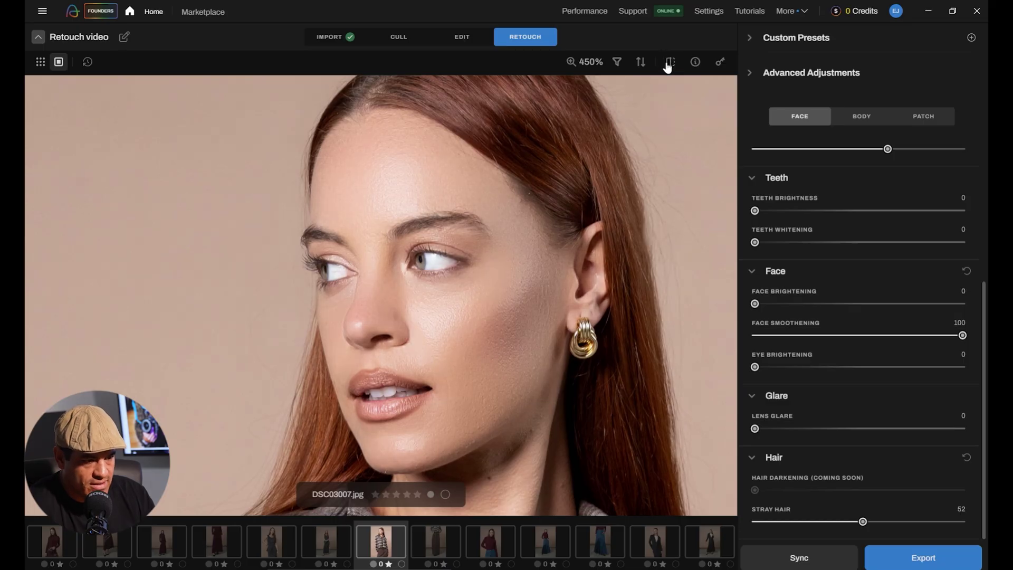
left_click(669, 63)
left_click(668, 63)
left_click(668, 62)
left_click(668, 63)
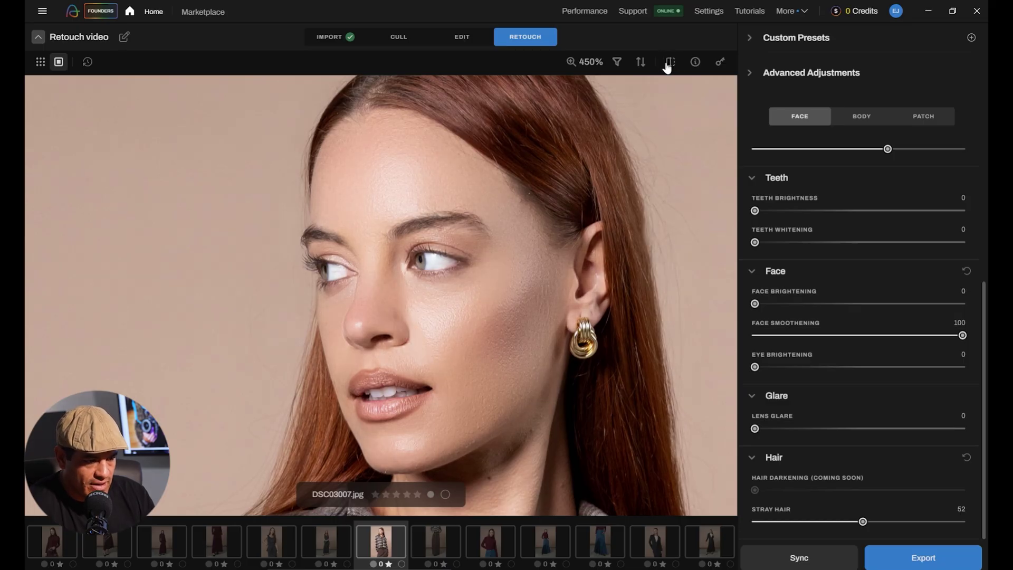
left_click(668, 62)
left_click(669, 62)
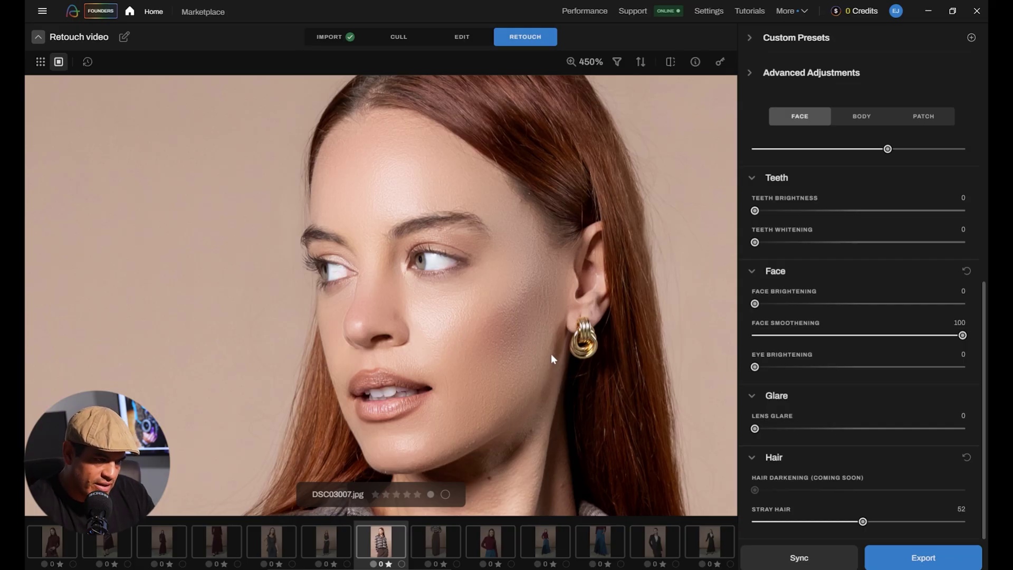
left_click(670, 62)
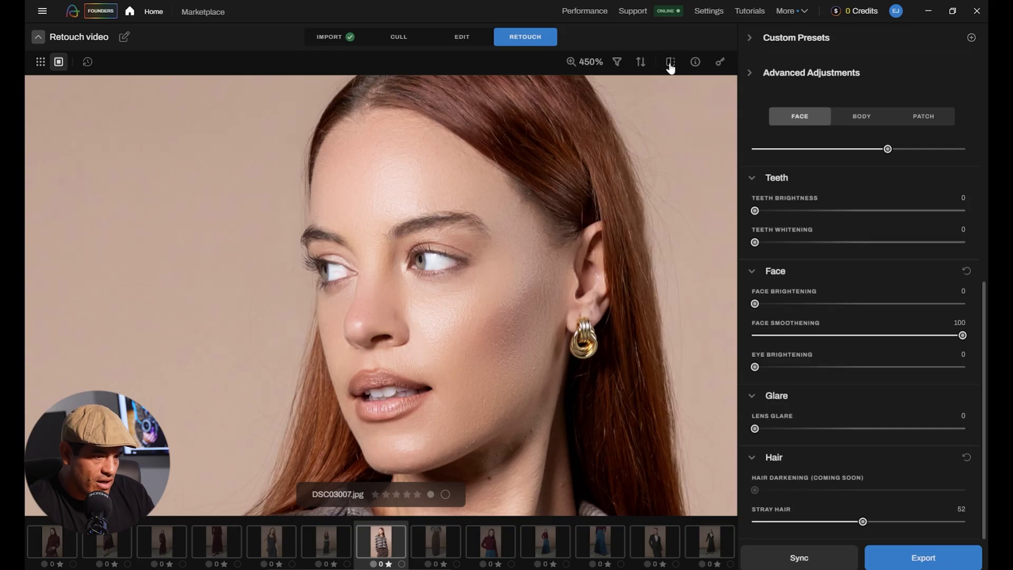
left_click_drag(963, 335, 819, 344)
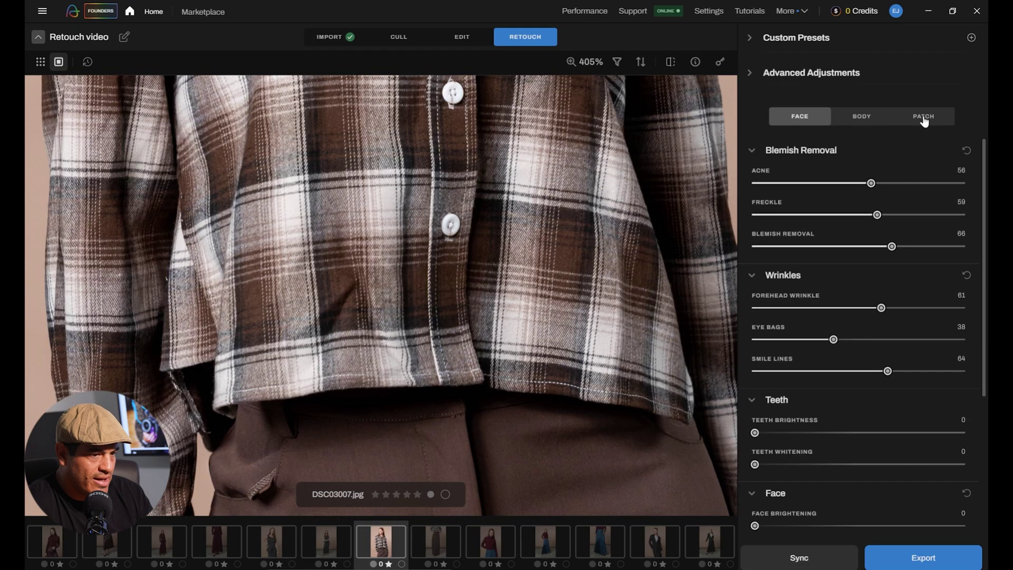
Step: Brush over the front shirt wrinkle with Object Removal and apply the patch
left_click(923, 116)
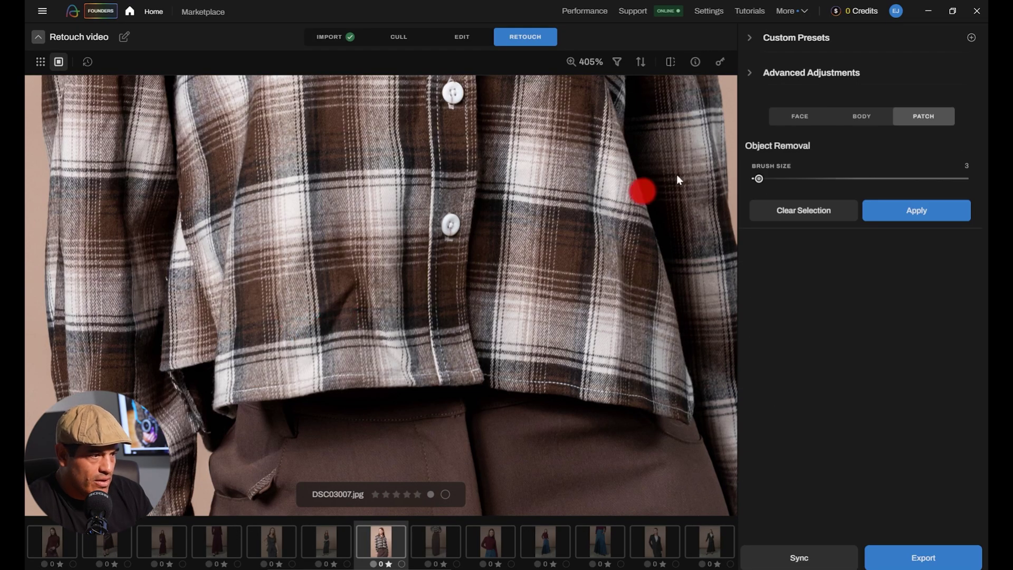
left_click(873, 122)
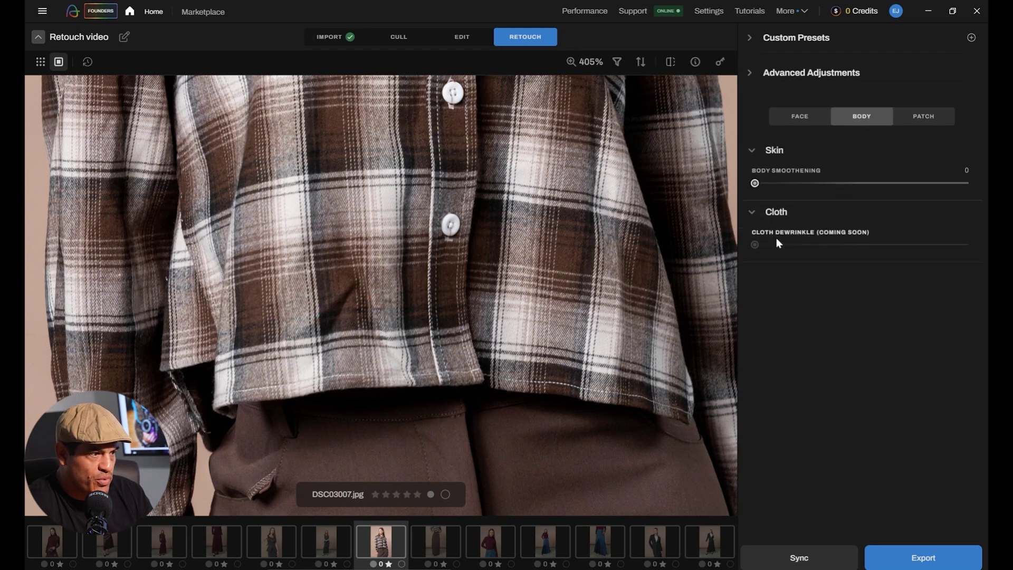
left_click(907, 119)
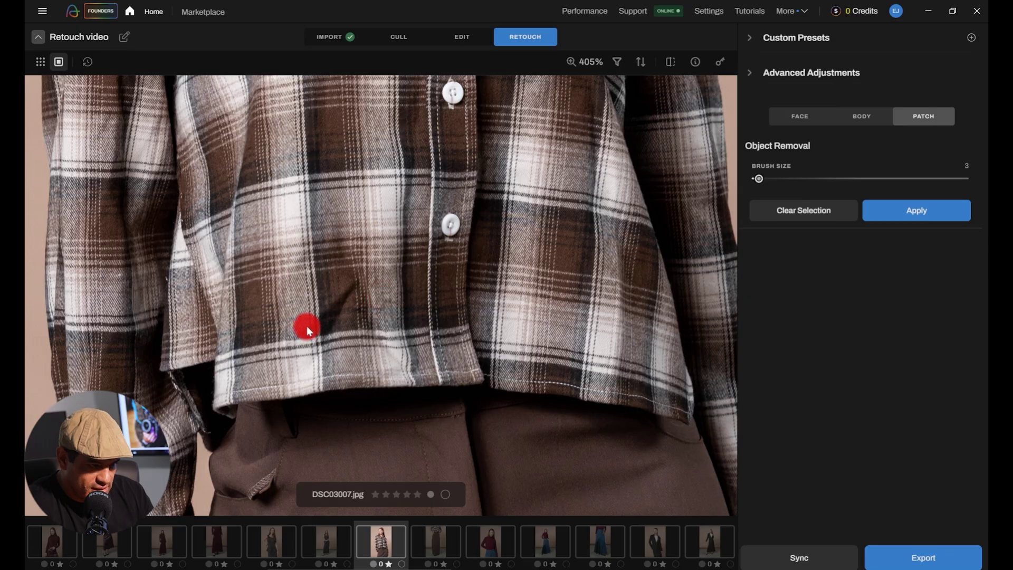
mouse_move(305, 328)
left_mouse_down()
mouse_move(348, 279)
mouse_move(300, 338)
mouse_move(324, 347)
mouse_move(344, 315)
left_mouse_up()
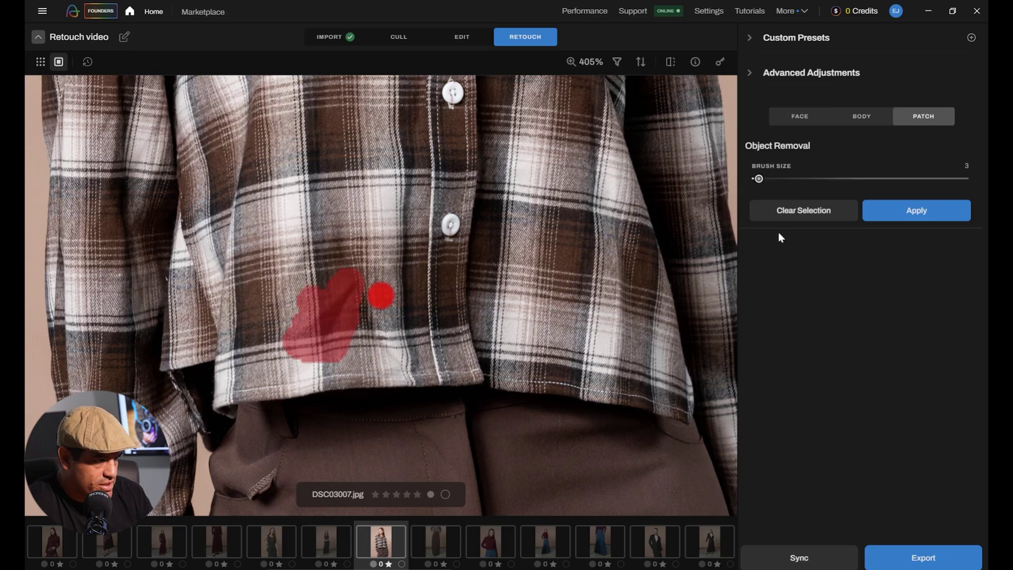
left_click(962, 214)
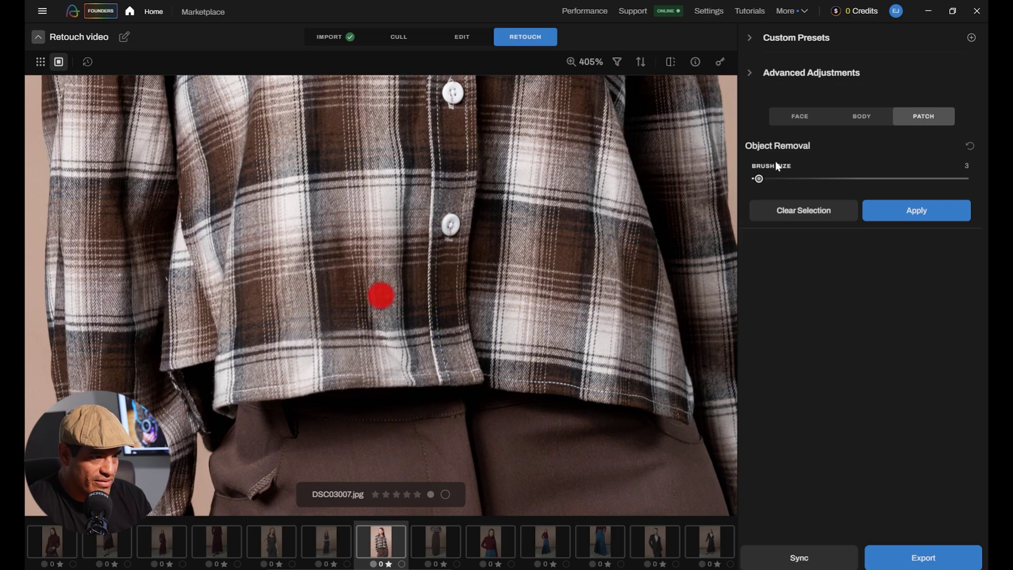
Step: Compare the patched shirt against the original, then zoom out to the whole photo
left_click(671, 62)
left_click(671, 62)
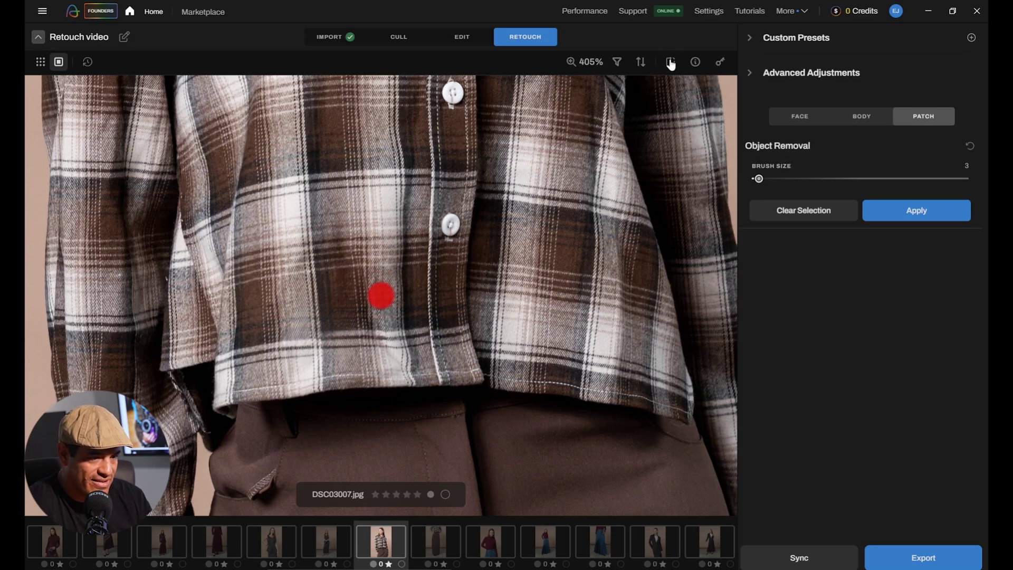
left_click(671, 62)
left_click(670, 62)
left_click(671, 63)
left_click(671, 62)
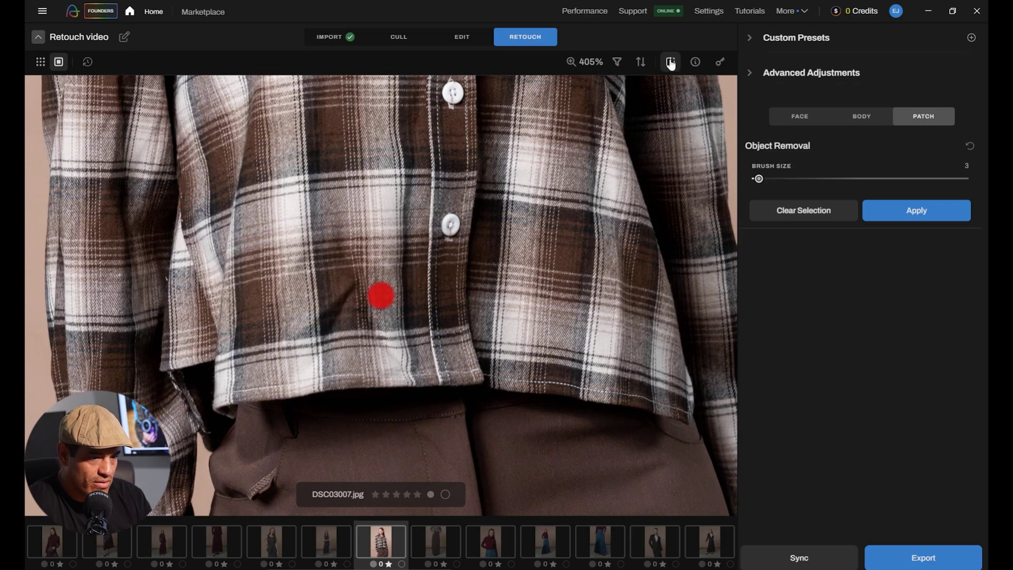
left_click(410, 311)
Step: In the Face settings, raise Face Brightening to 57 with the face zoomed in
left_click(799, 119)
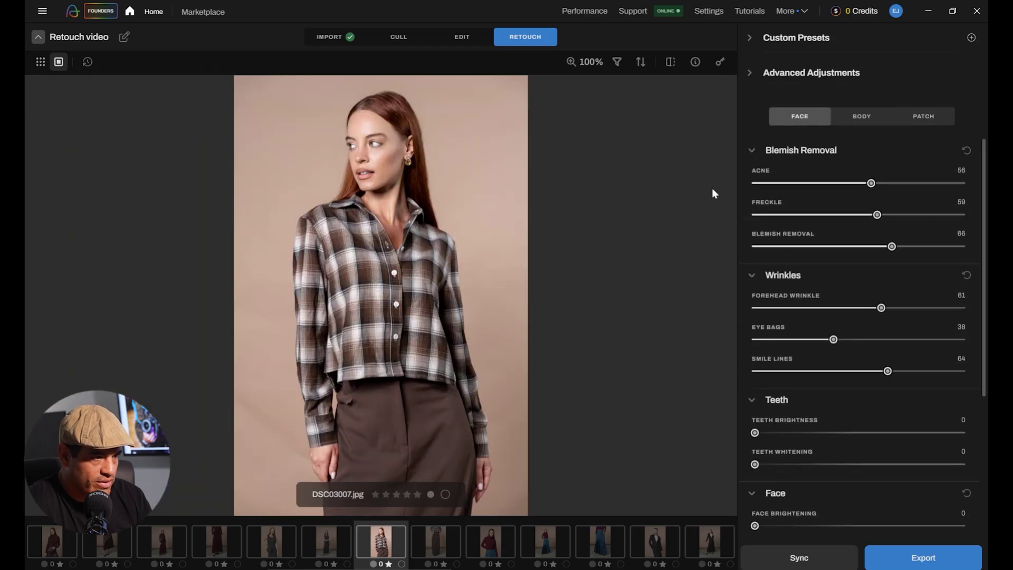
left_click(671, 62)
left_click(671, 63)
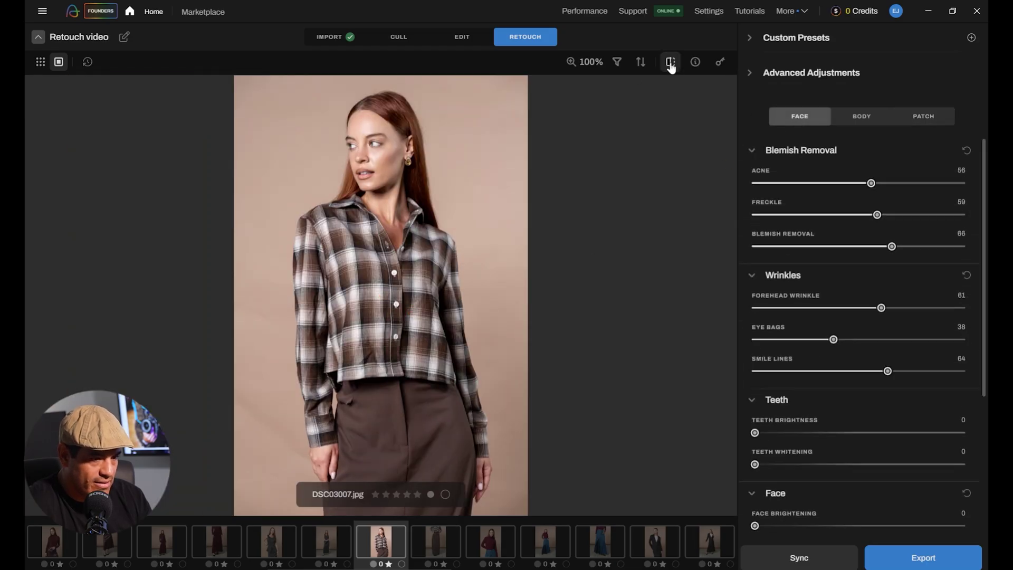
scroll(865, 317, "down", 4)
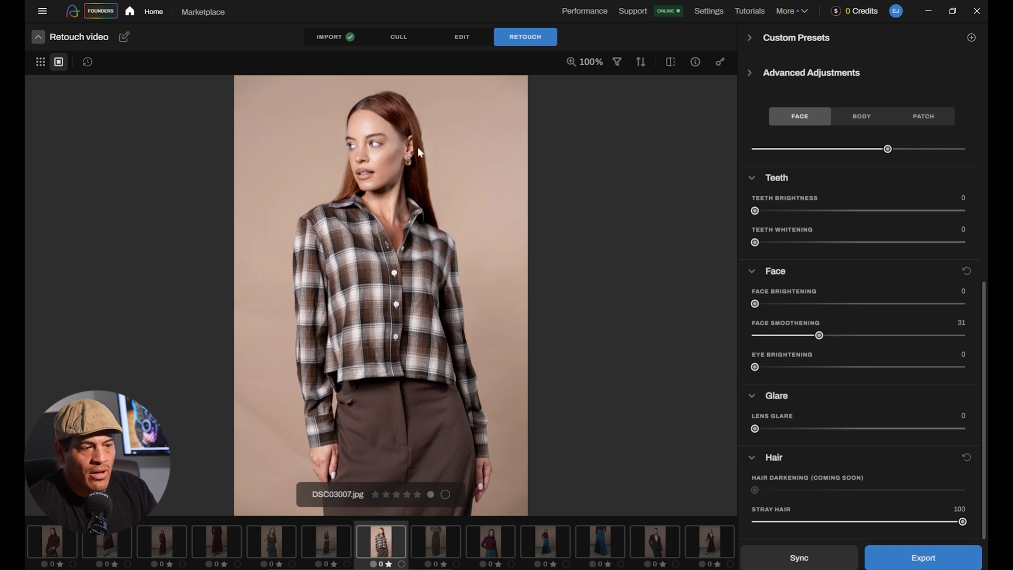
scroll(400, 161, "up", 3)
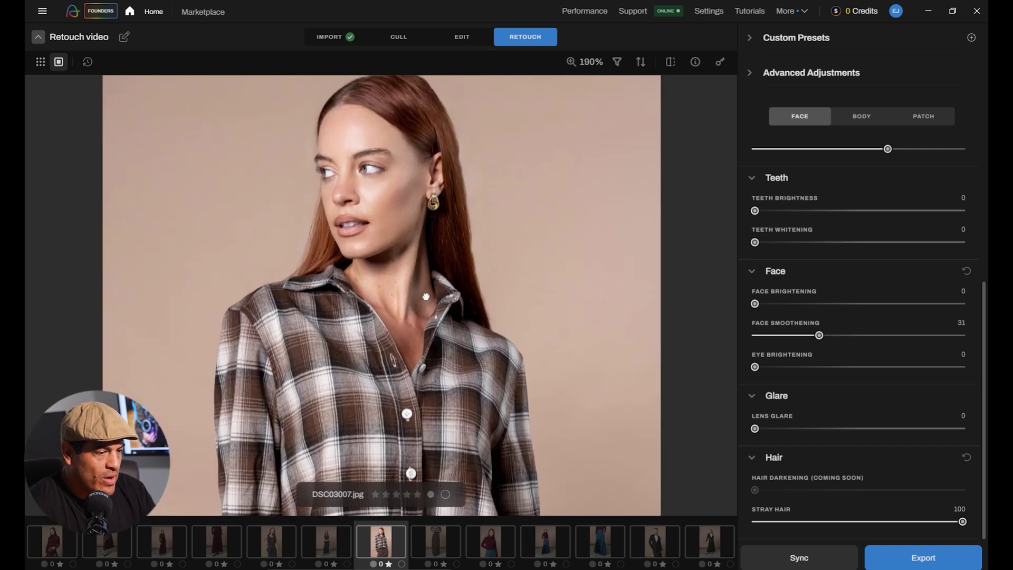
left_click_drag(444, 291, 451, 344)
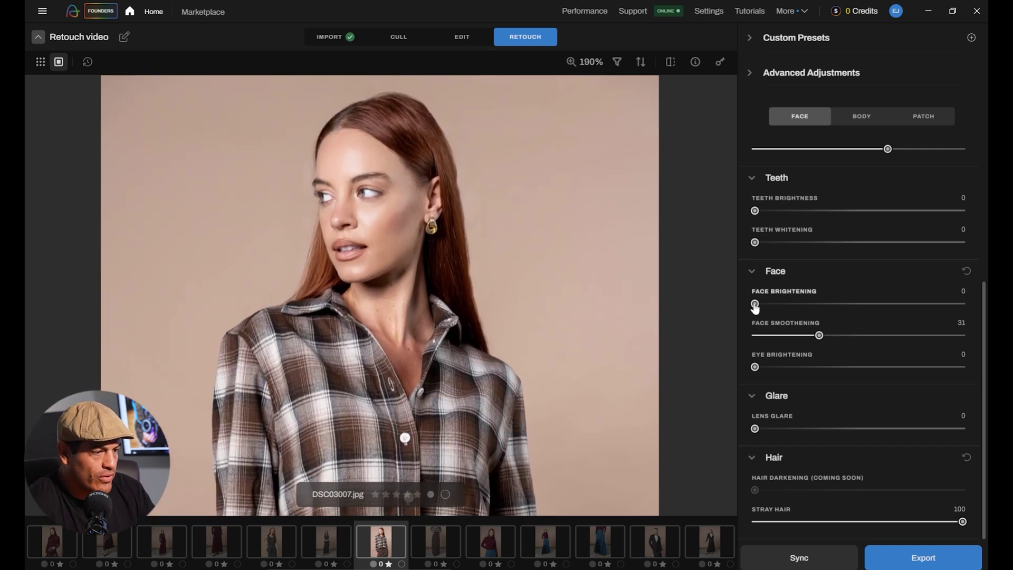
left_click_drag(754, 304, 875, 308)
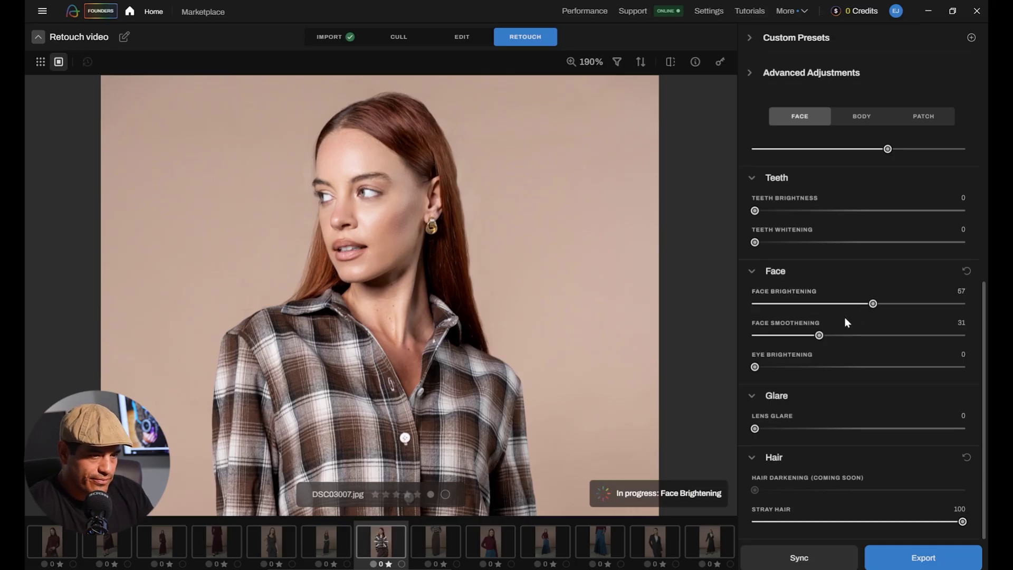
Step: Zoom in on the model's face and compare the brightened result with the original
left_click(403, 312)
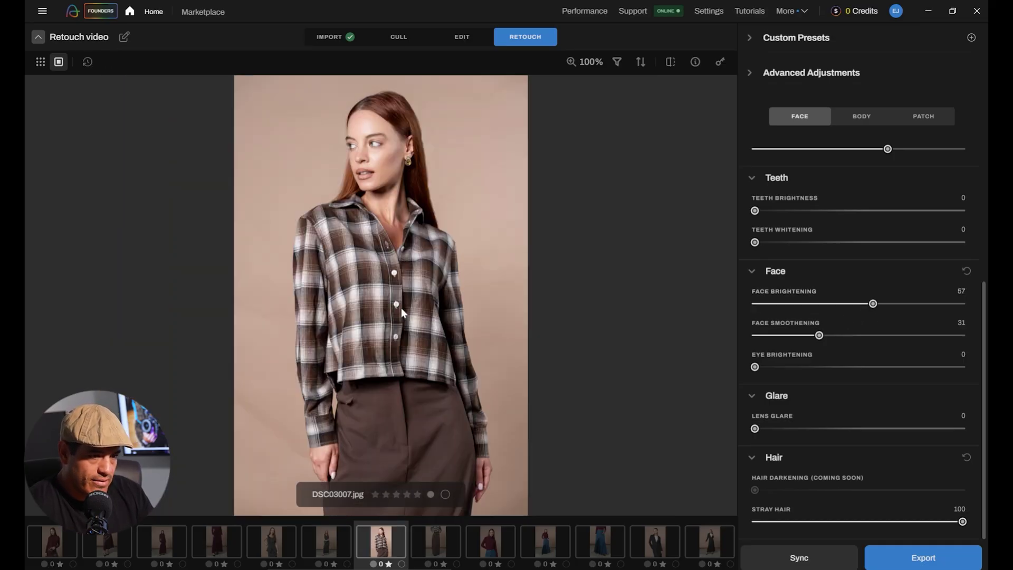
left_click(395, 195)
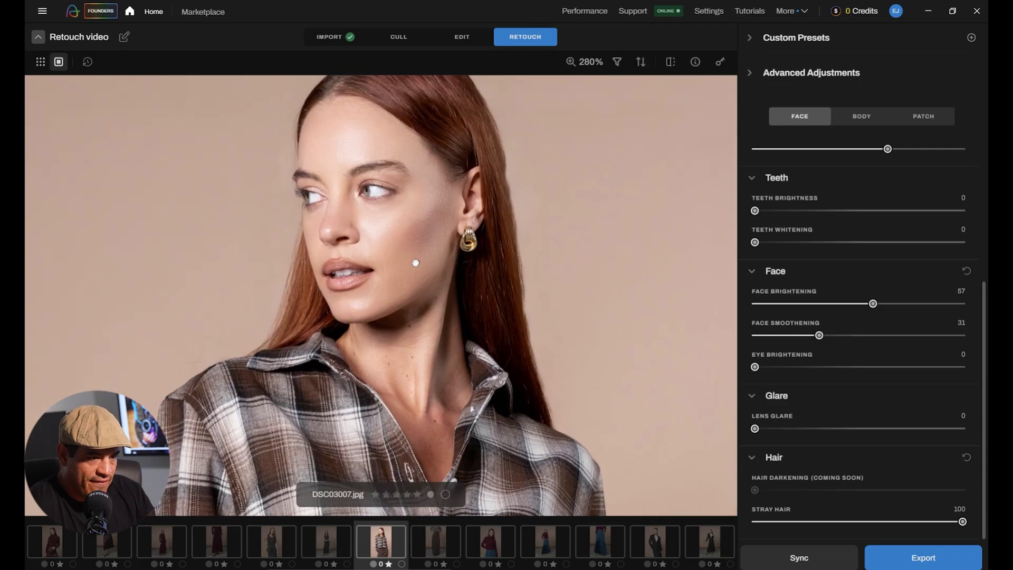
left_click(670, 63)
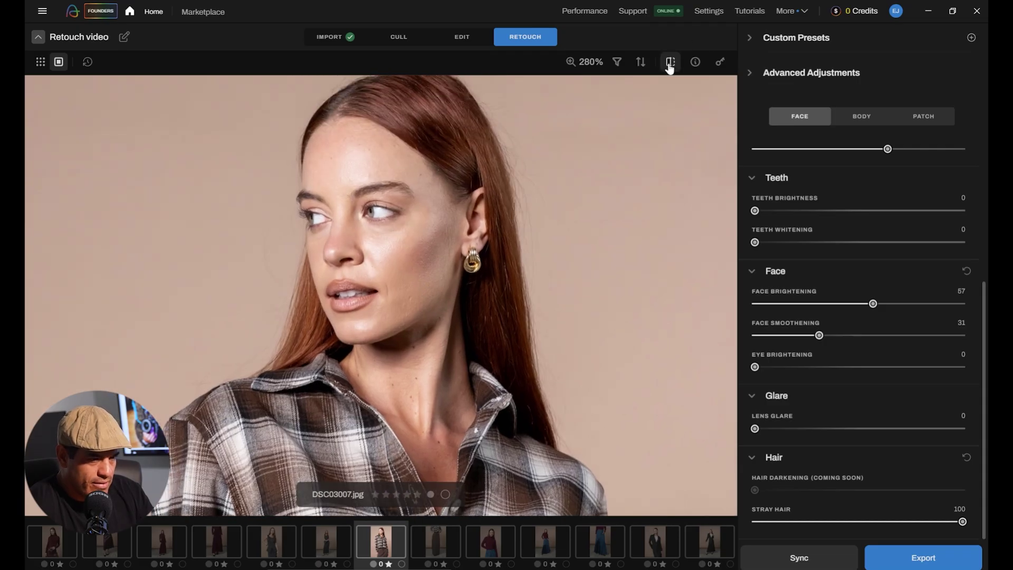
left_click(670, 64)
left_click(670, 63)
left_click(670, 63)
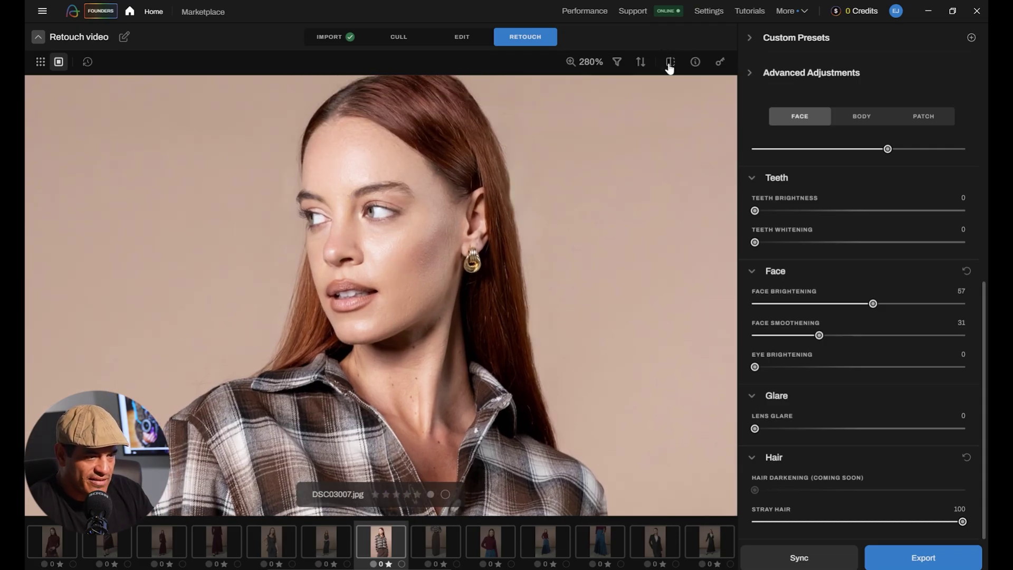
left_click(670, 63)
left_click(670, 64)
left_click(670, 63)
left_click(670, 63)
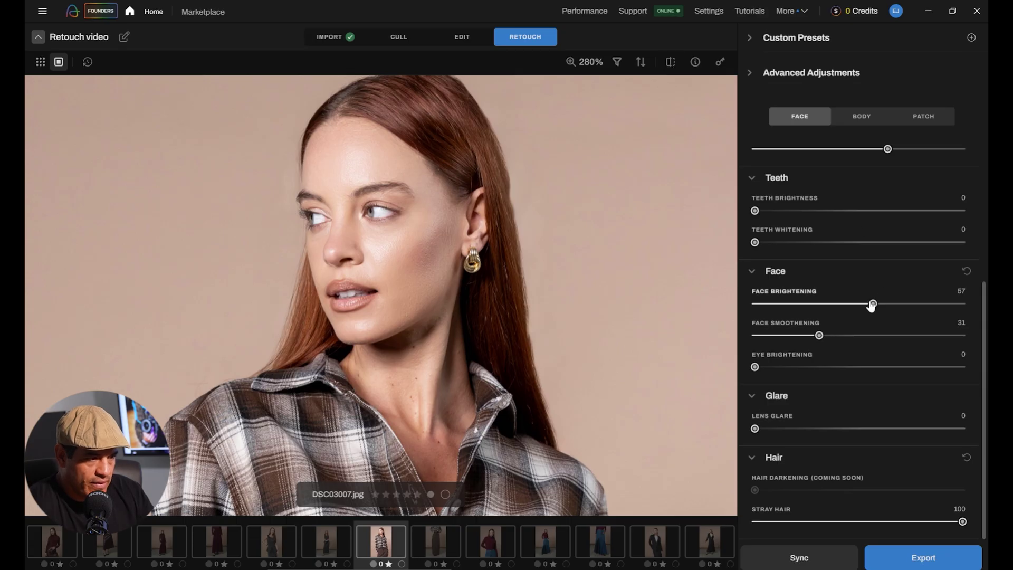
Step: Reset Face Brightening to 0, retest it at 55 on the face, then return it to 0
left_click_drag(873, 303, 703, 318)
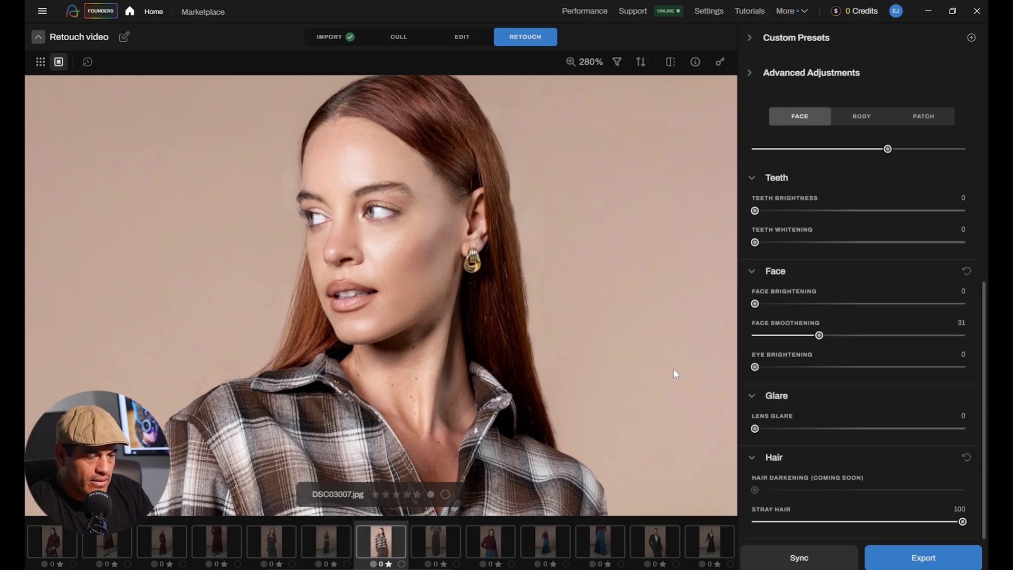
left_click(414, 315)
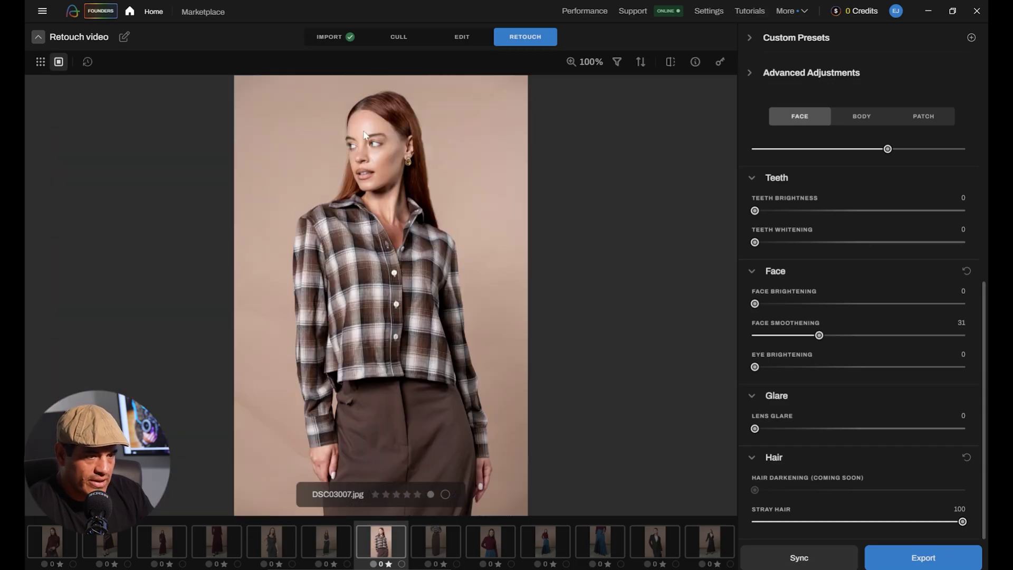
left_click(385, 252)
left_click_drag(385, 252, 413, 360)
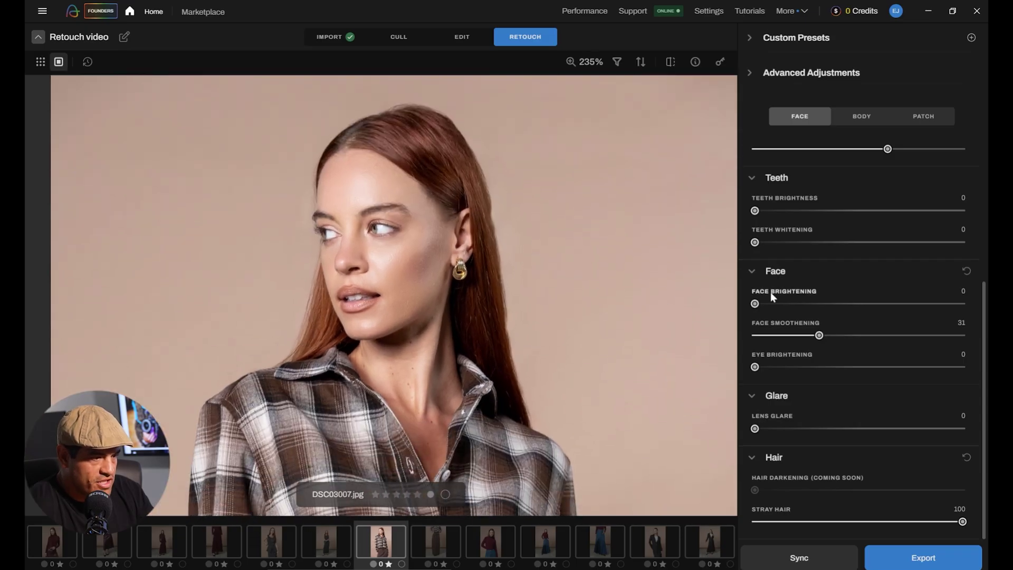
left_click_drag(755, 303, 868, 304)
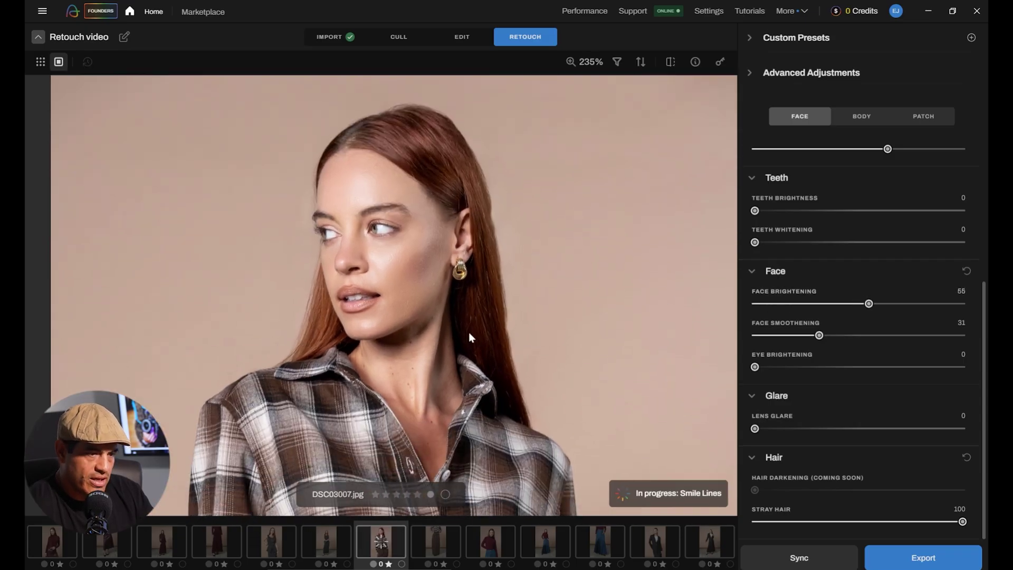
left_click(460, 272)
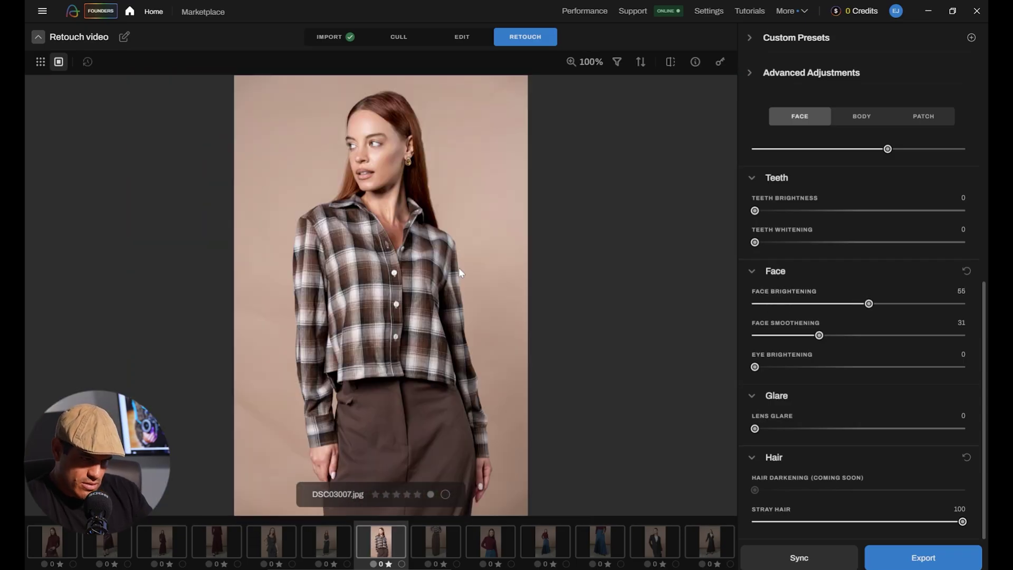
left_click(405, 143)
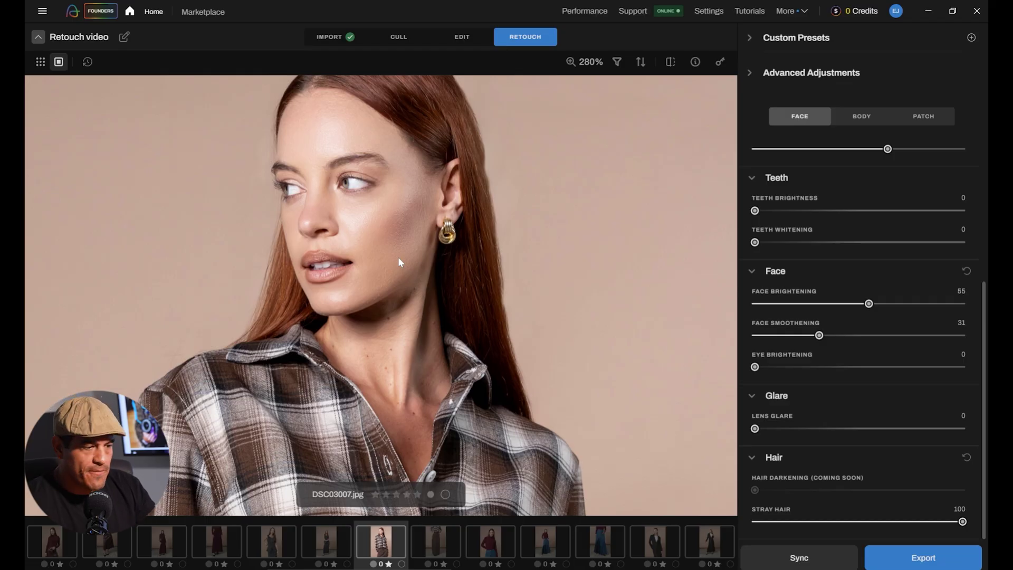
left_click_drag(870, 304, 721, 345)
left_click(445, 314)
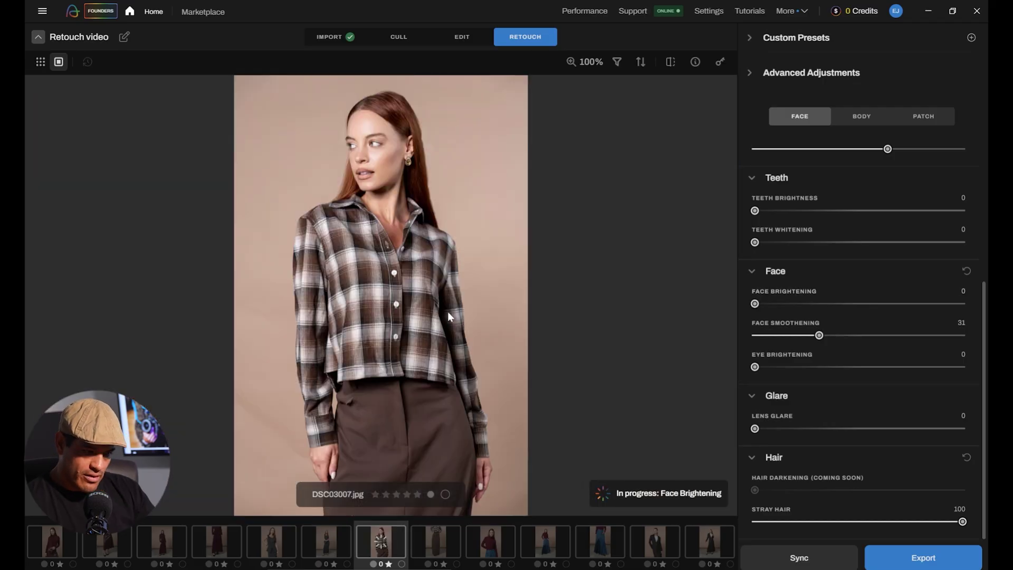